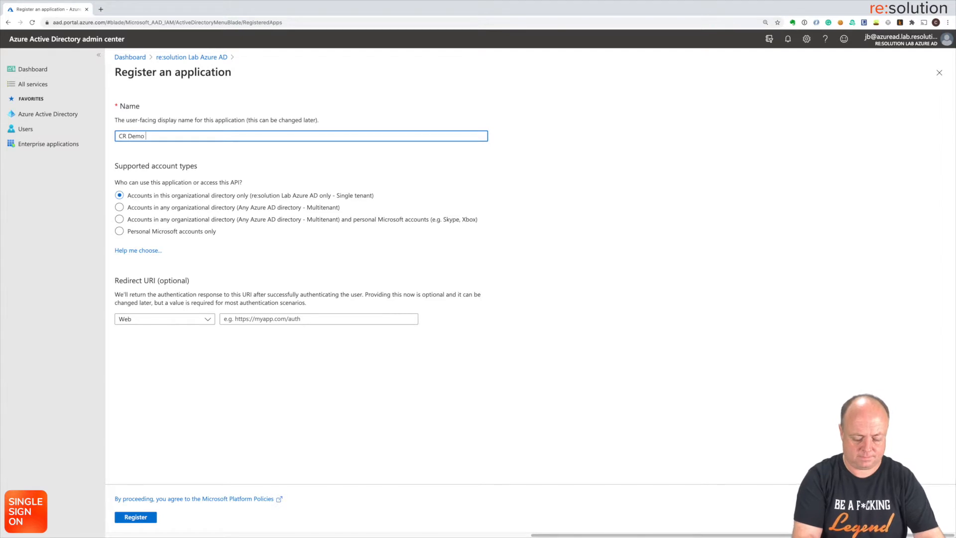
Step: Complete the name 'CR Demo Jira', register the app, and view its API permissions
{"action": "type", "text": "Jira"}
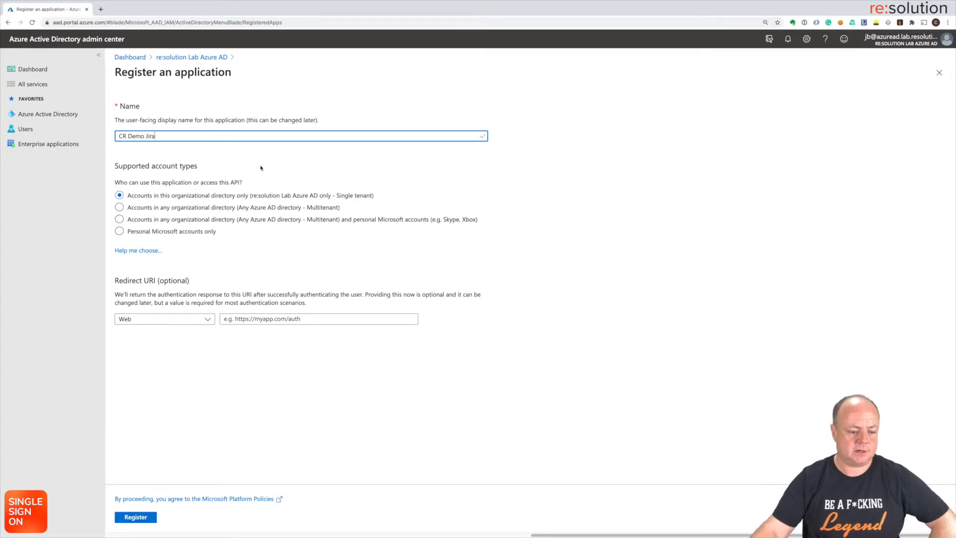
{"action": "left_click", "coordinate": [135, 520]}
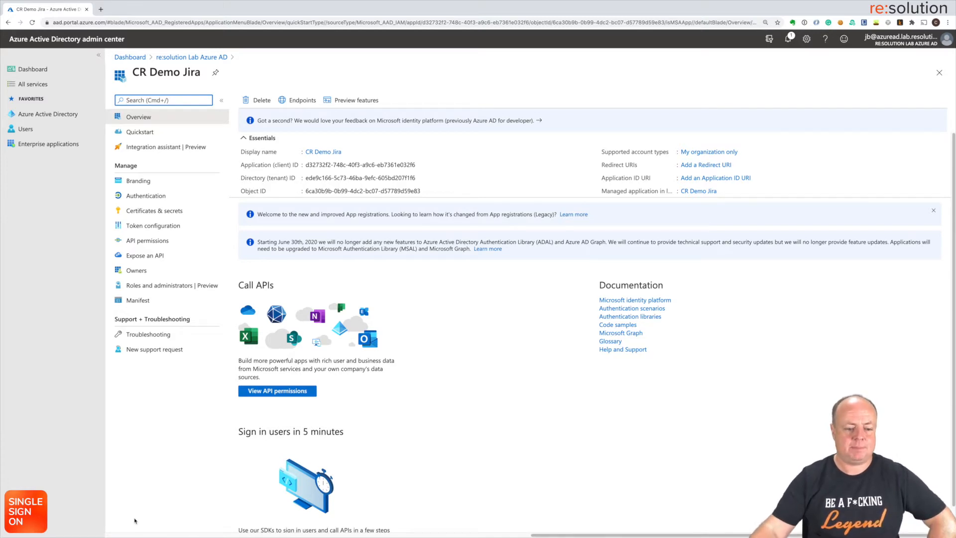
{"action": "left_click", "coordinate": [274, 392]}
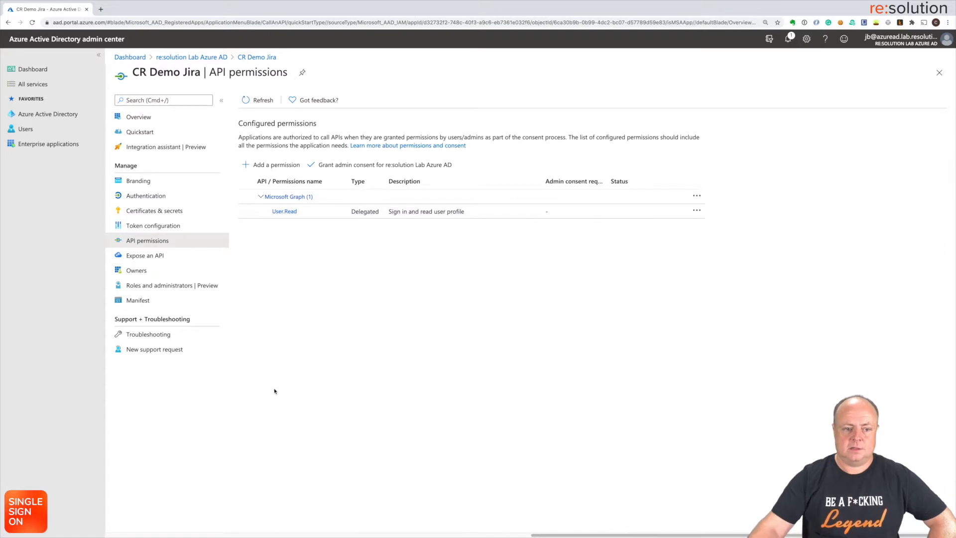
Step: Add the Microsoft Graph application permission Directory.Read.All, found by searching 'direct'
{"action": "left_click", "coordinate": [278, 165]}
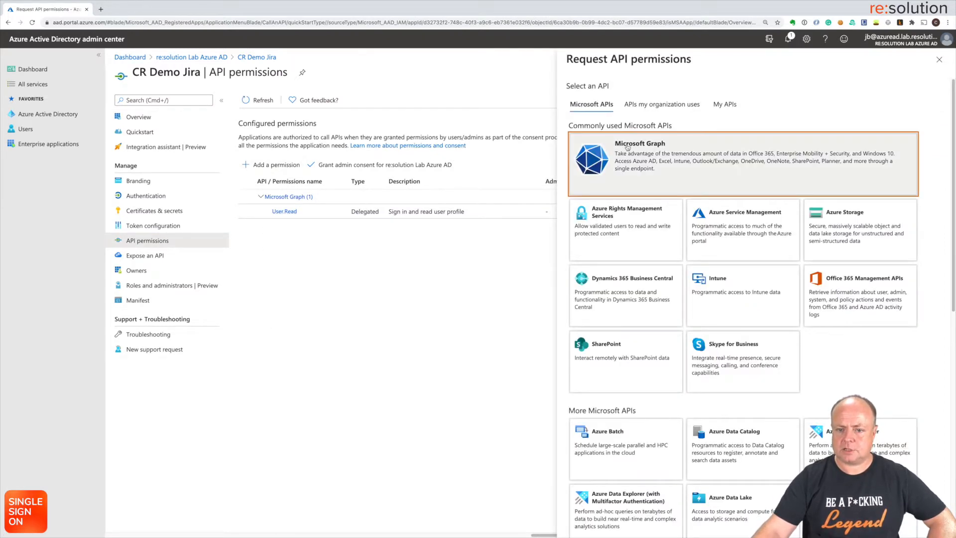
{"action": "left_click", "coordinate": [628, 147]}
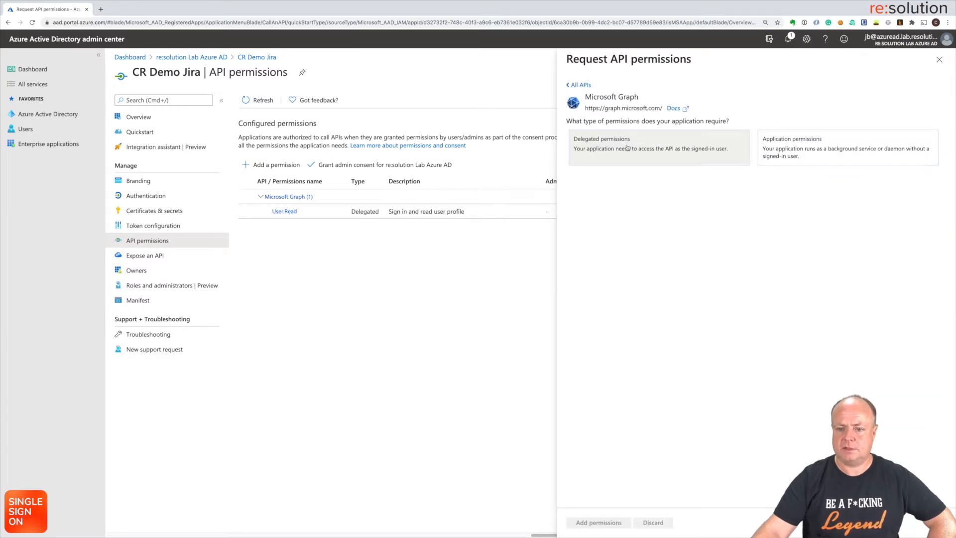
{"action": "left_click", "coordinate": [792, 154]}
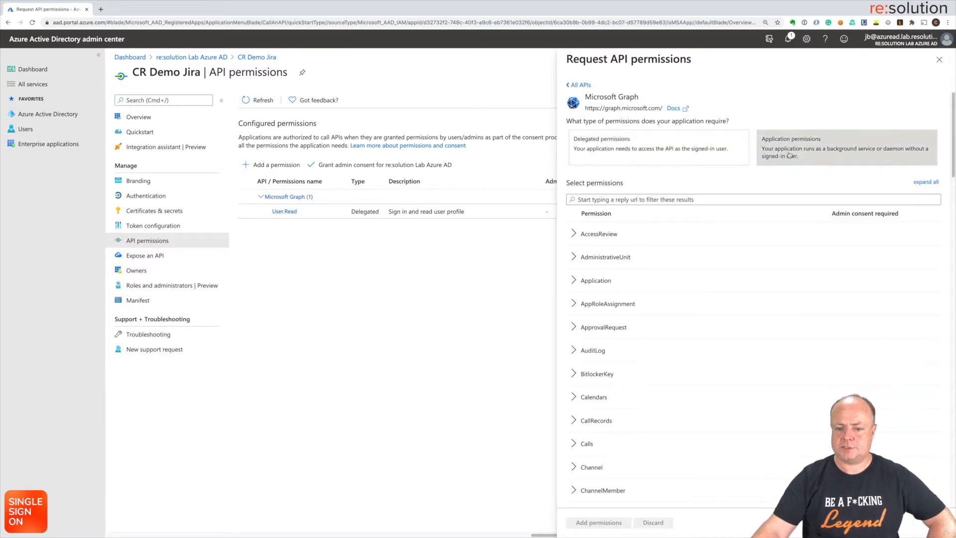
{"action": "left_click", "coordinate": [647, 200]}
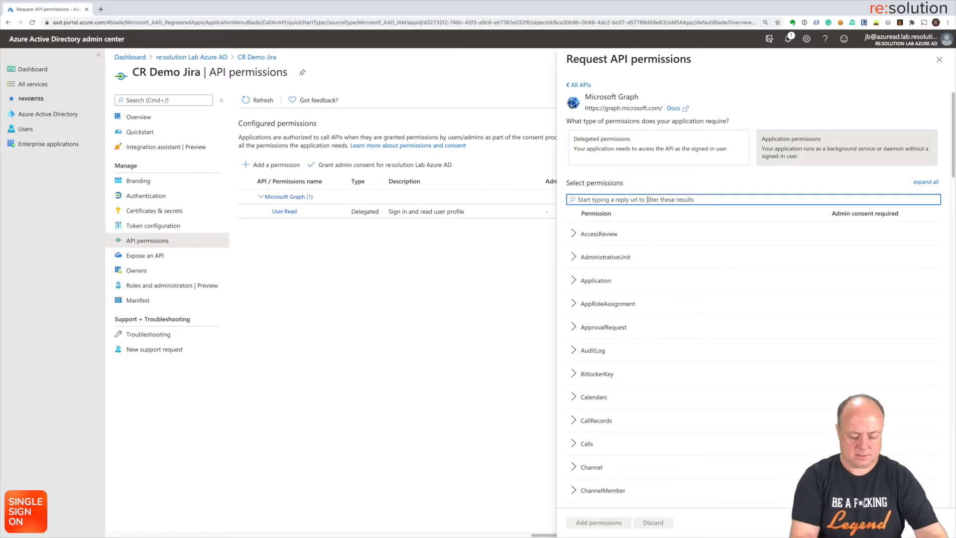
{"action": "type", "text": "direct"}
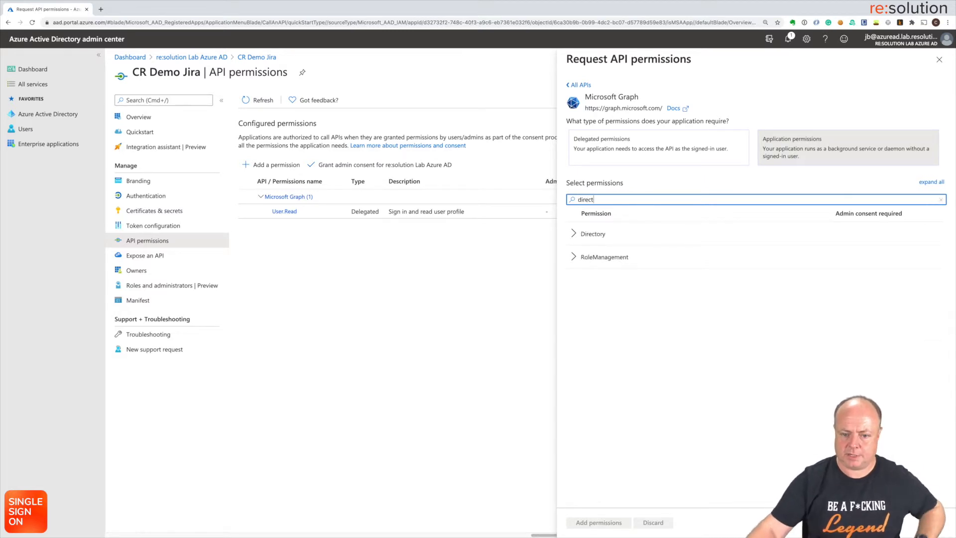
{"action": "left_click", "coordinate": [577, 233]}
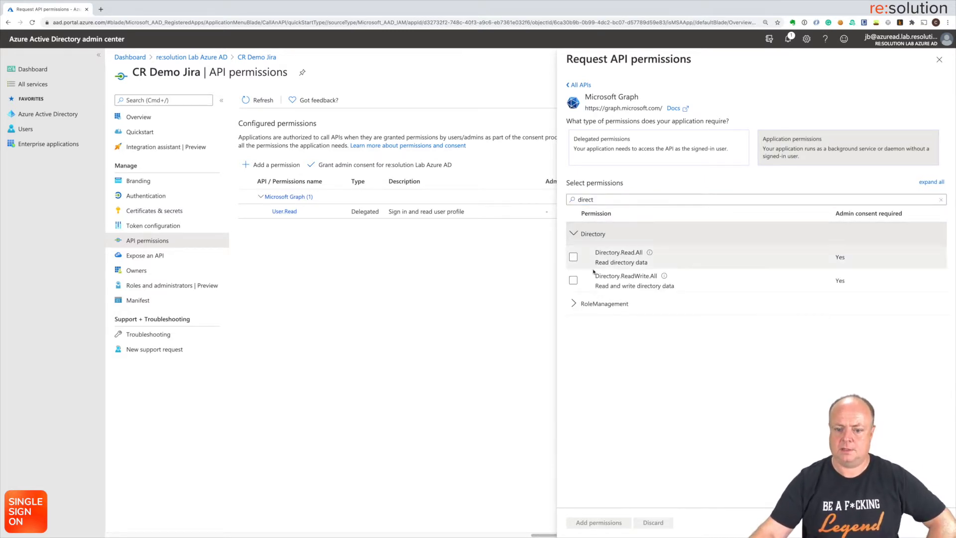
{"action": "left_click", "coordinate": [574, 257]}
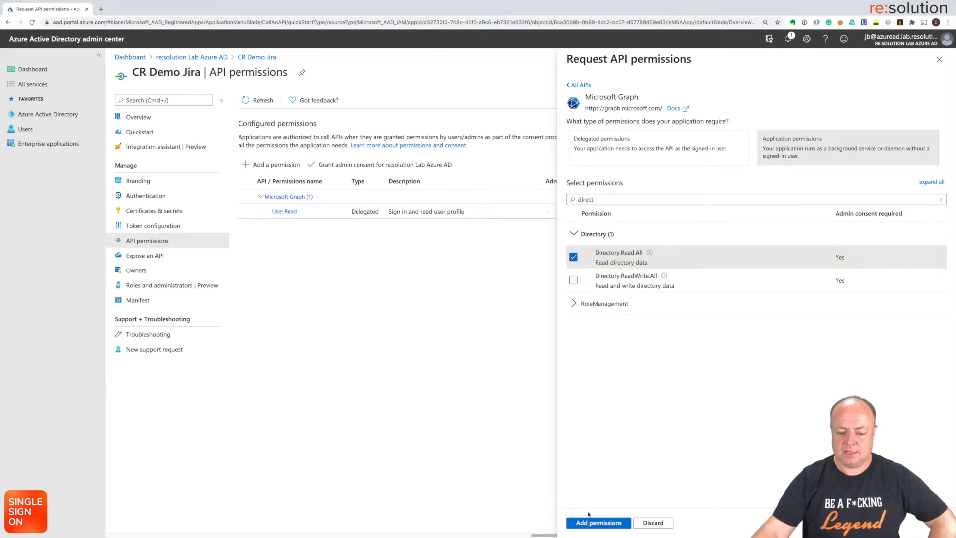
{"action": "left_click", "coordinate": [590, 523]}
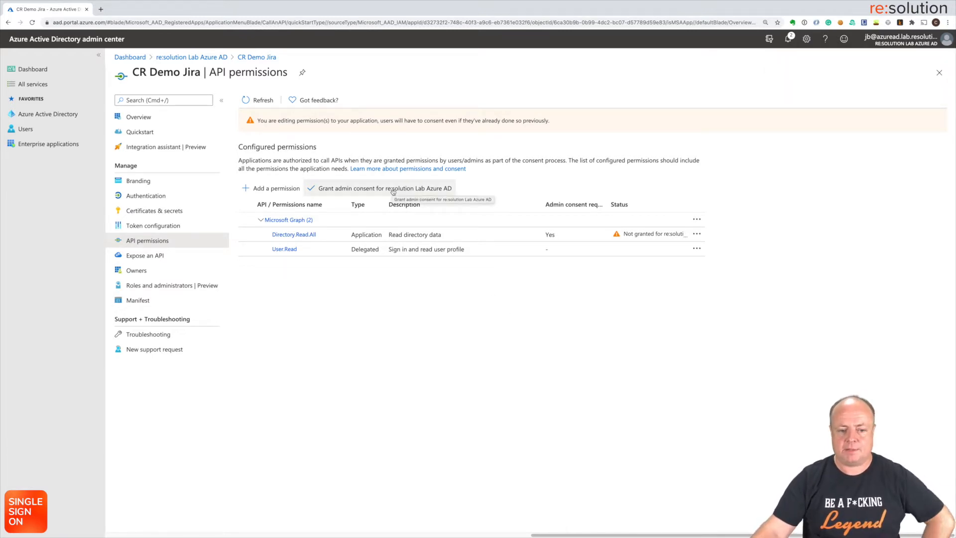
Step: Grant and confirm tenant admin consent for CR Demo Jira, then go to Certificates & secrets
{"action": "left_click", "coordinate": [393, 192]}
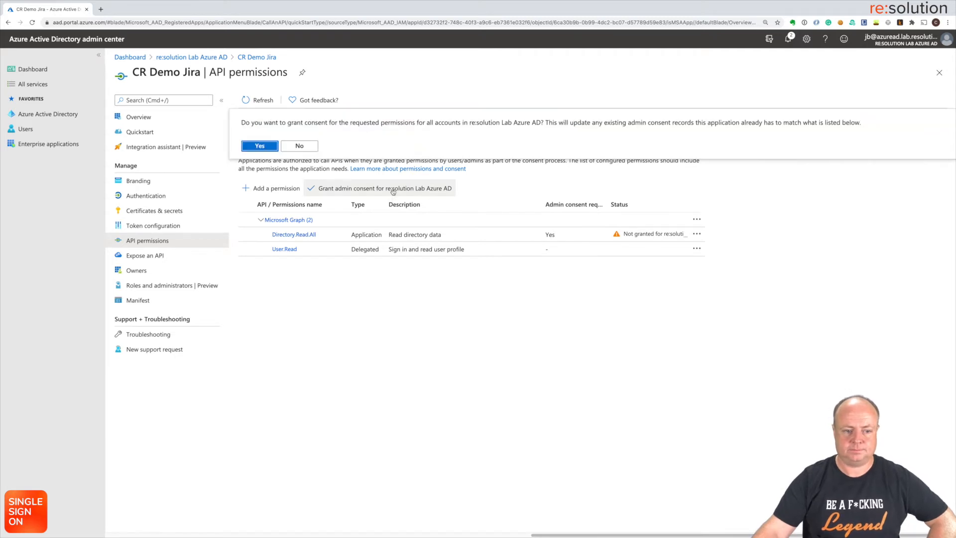
{"action": "left_click", "coordinate": [267, 147]}
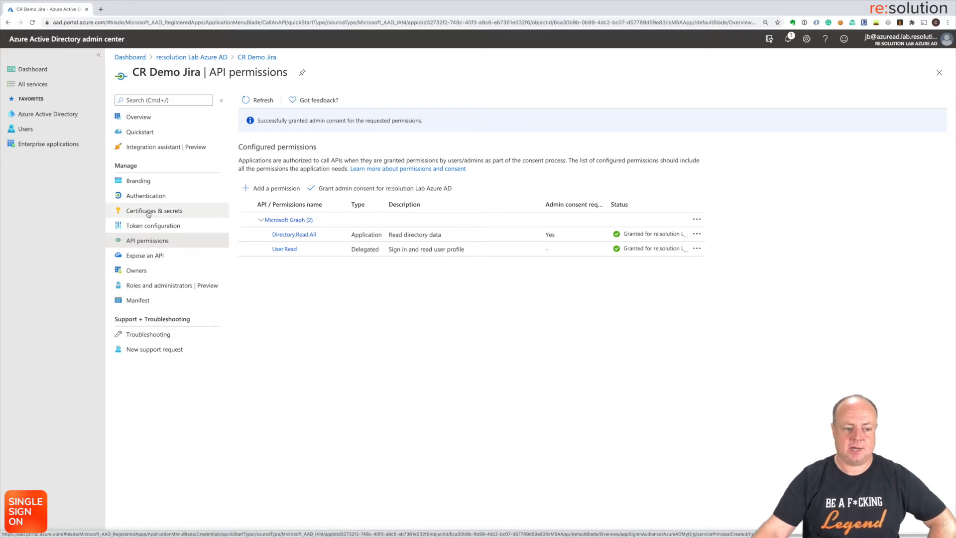
{"action": "left_click", "coordinate": [147, 214]}
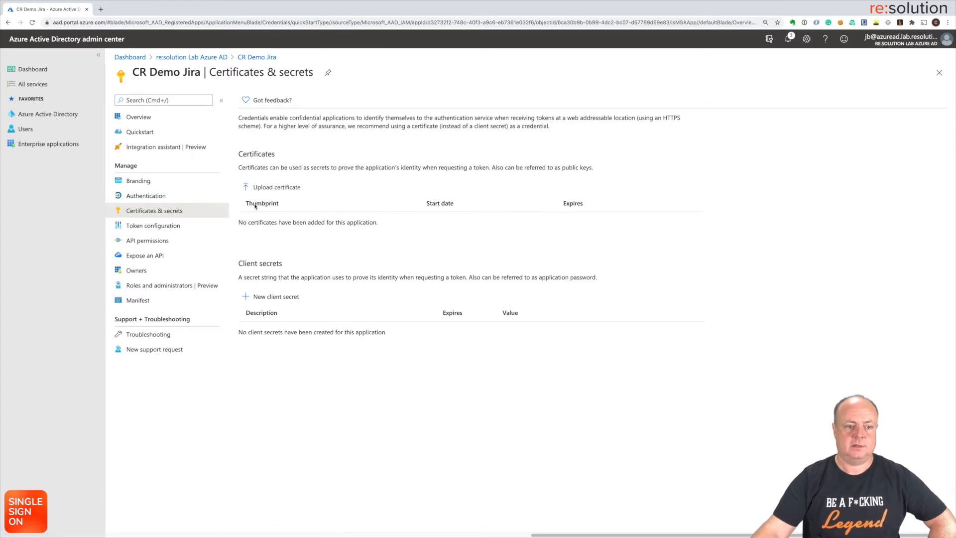
Step: Create client secret 'CR User Sync' with Never expiry and copy its value
{"action": "left_click", "coordinate": [269, 299]}
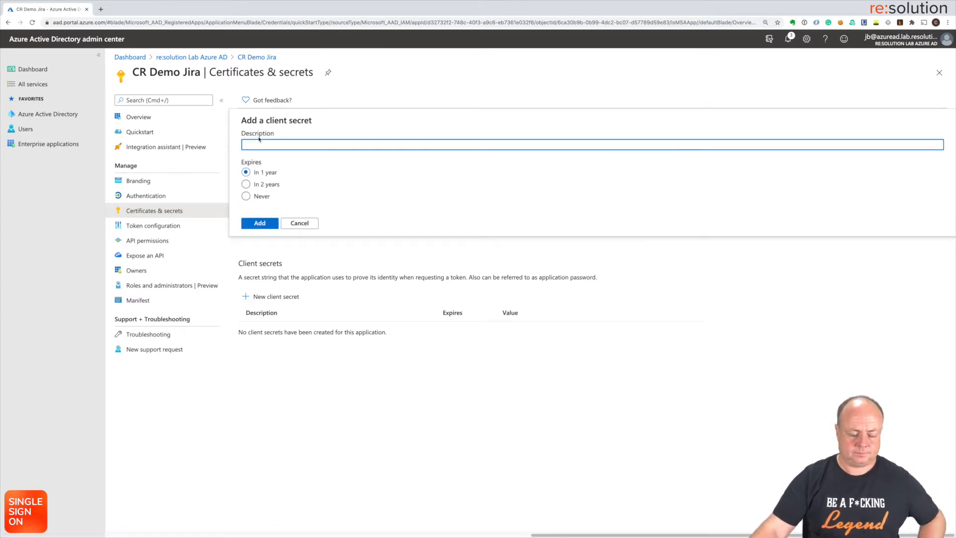
{"action": "type", "text": "CR Use"}
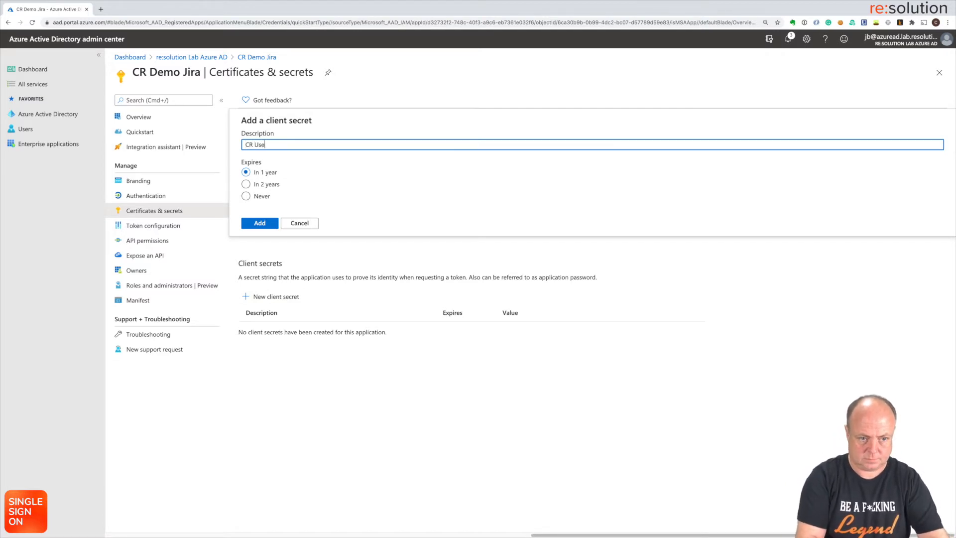
{"action": "type", "text": "r Sync"}
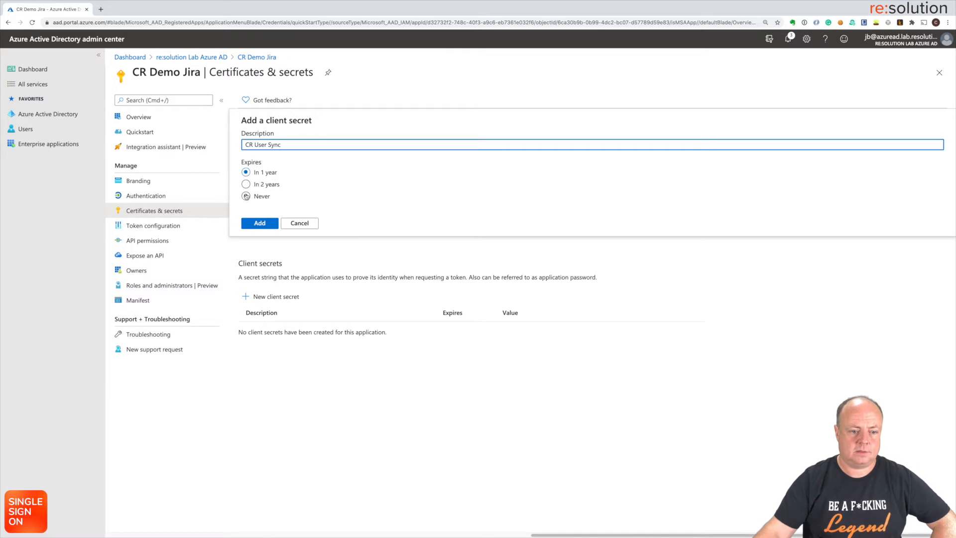
{"action": "left_click", "coordinate": [246, 197]}
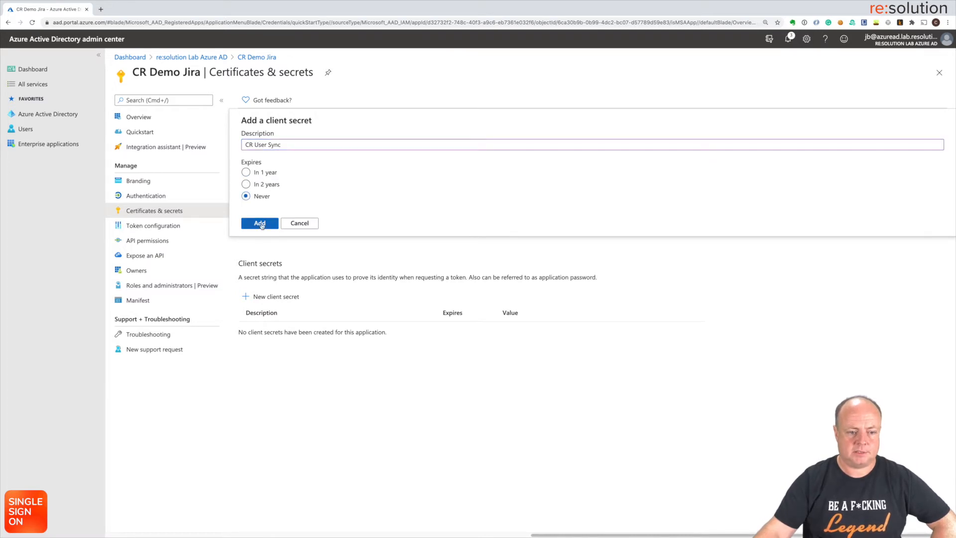
{"action": "left_click", "coordinate": [260, 224]}
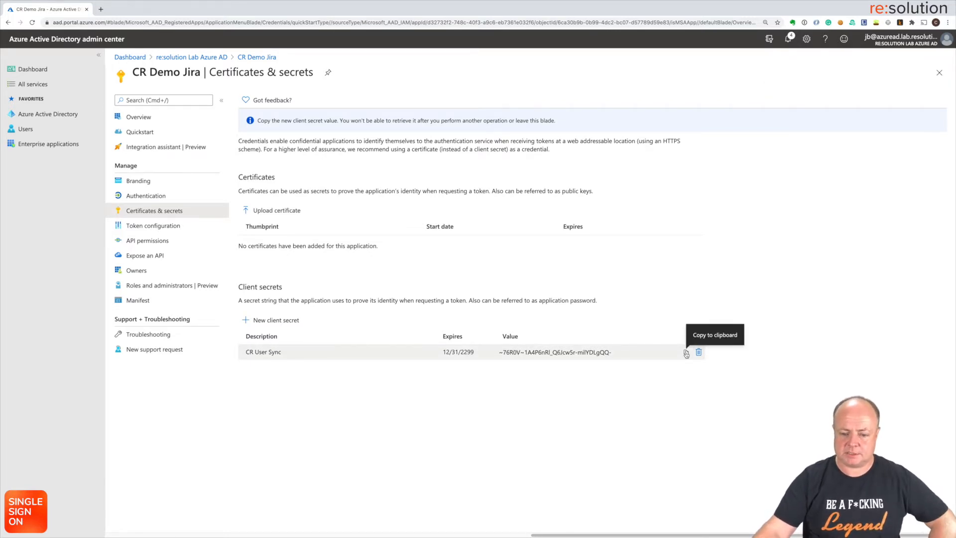
{"action": "left_click", "coordinate": [686, 353]}
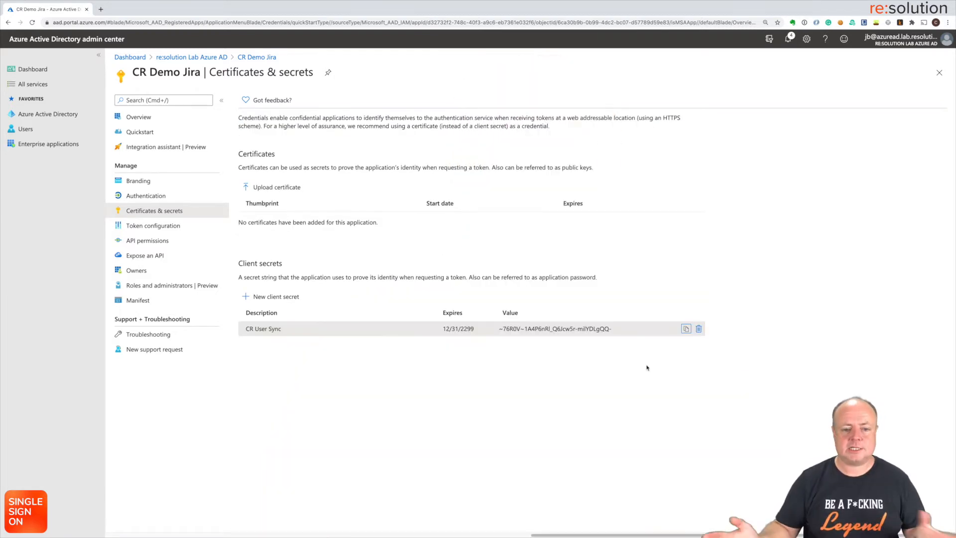
Step: In Jira, go to administration User management and open User Sync
{"action": "key", "text": "ctrl+Right"}
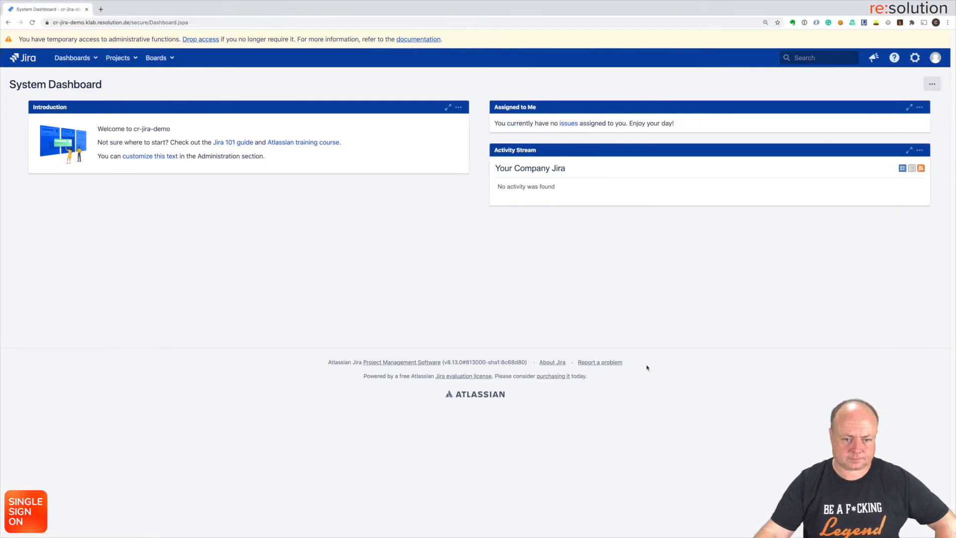
{"action": "left_click", "coordinate": [915, 59]}
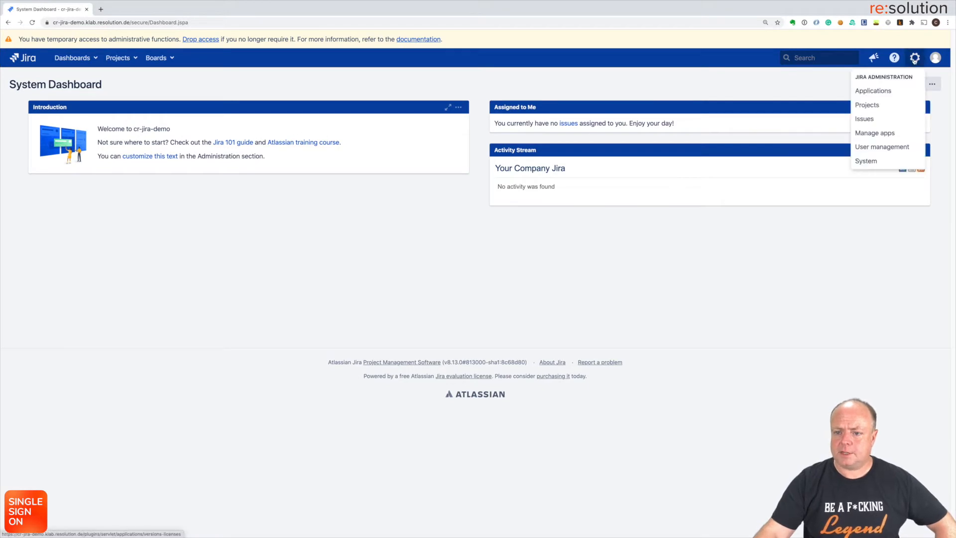
{"action": "left_click", "coordinate": [867, 148]}
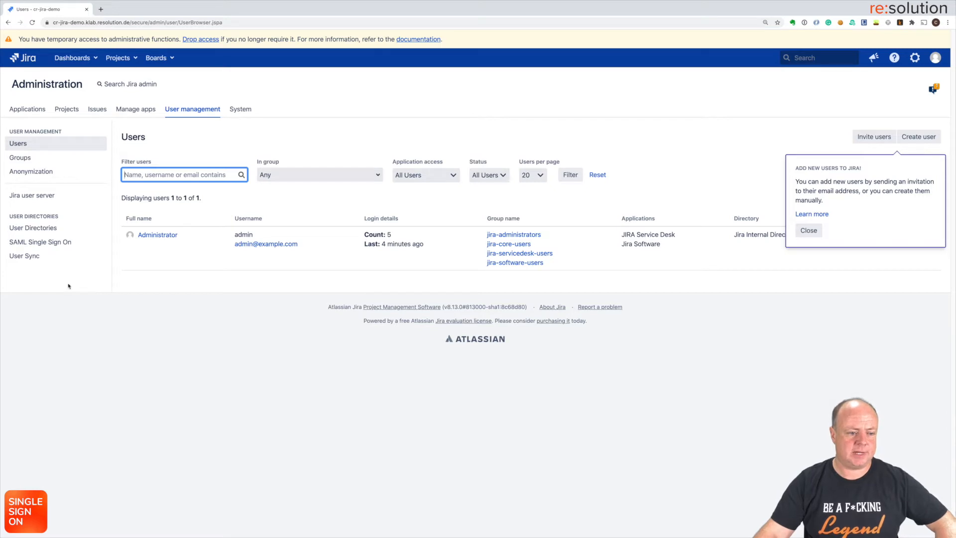
{"action": "left_click", "coordinate": [29, 261]}
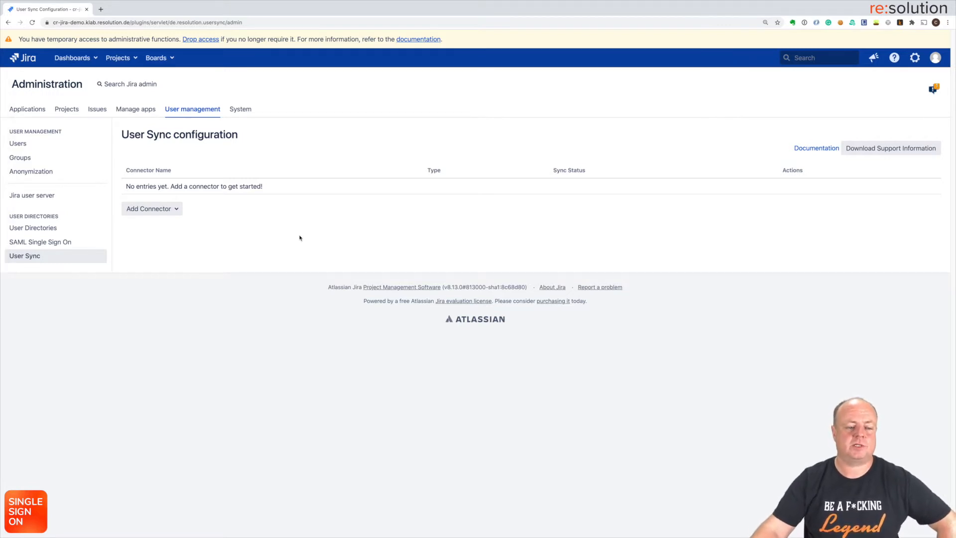
Step: Add an Azure AD connector and paste the copied client secret as its Application Secret
{"action": "left_click", "coordinate": [176, 209]}
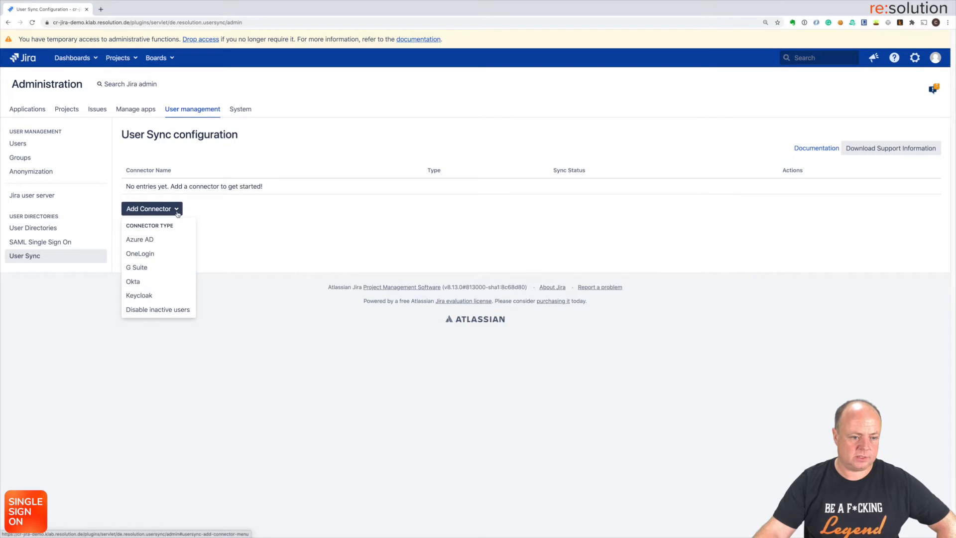
{"action": "left_click", "coordinate": [170, 241]}
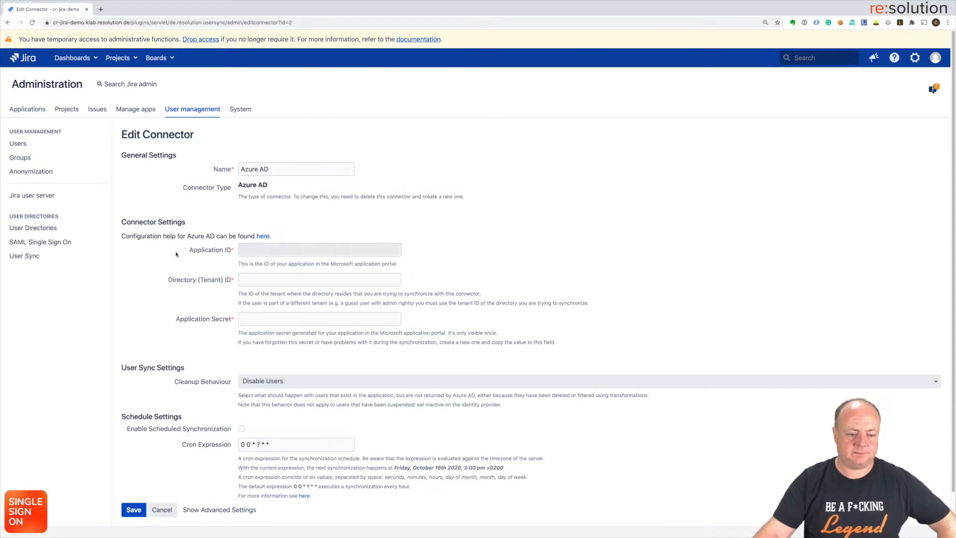
{"action": "left_click", "coordinate": [252, 319]}
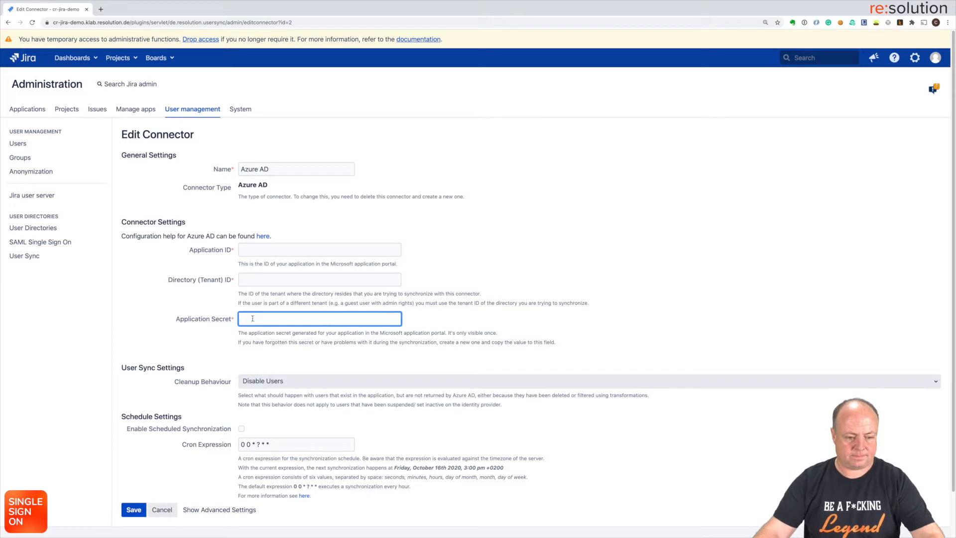
{"action": "key", "text": "super+v"}
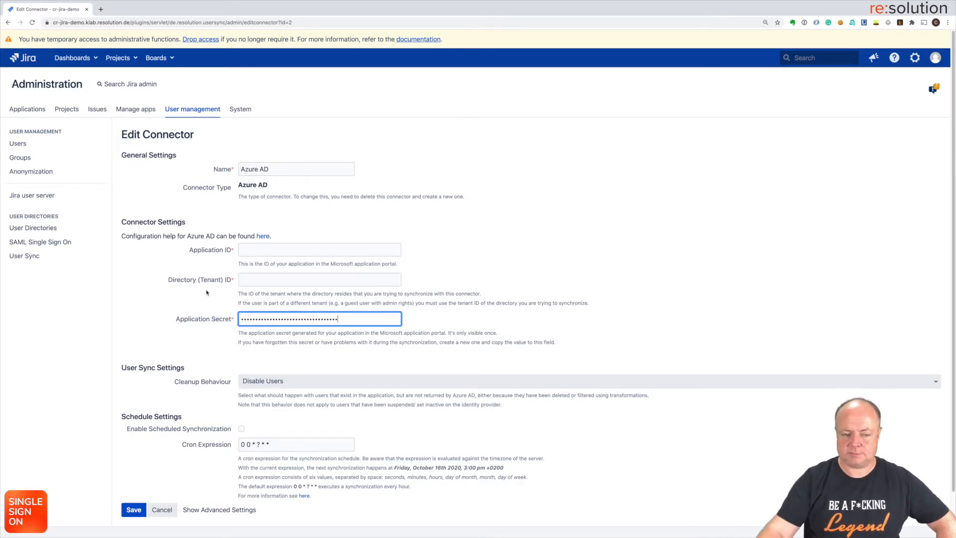
{"action": "key", "text": "ctrl+Left"}
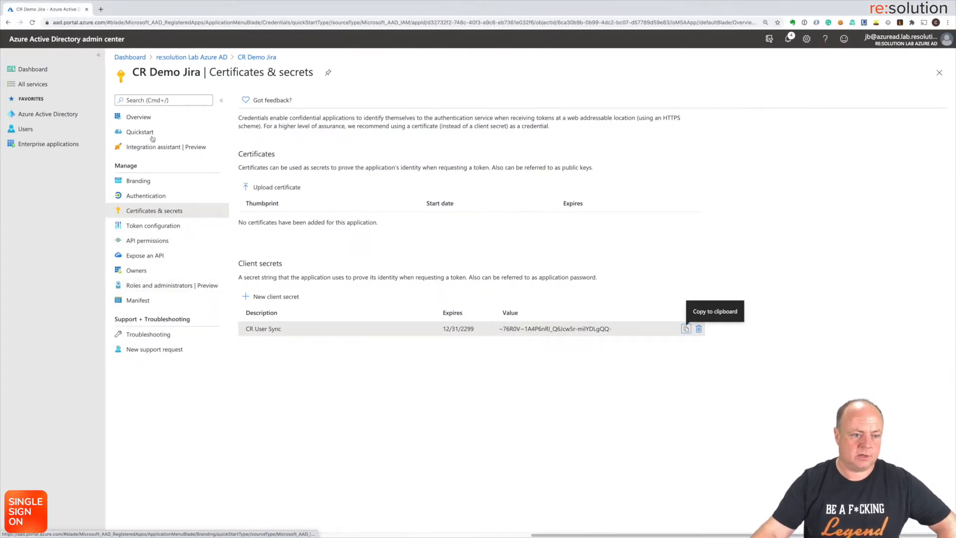
Step: Copy the Application (client) ID from CR Demo Jira into Jira's Application ID field
{"action": "left_click", "coordinate": [142, 120]}
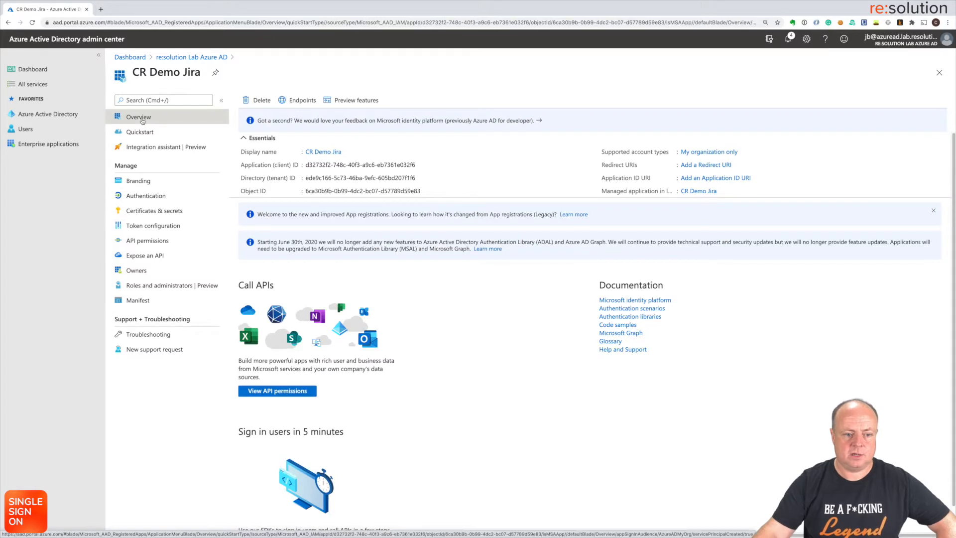
{"action": "mouse_move", "coordinate": [418, 167]}
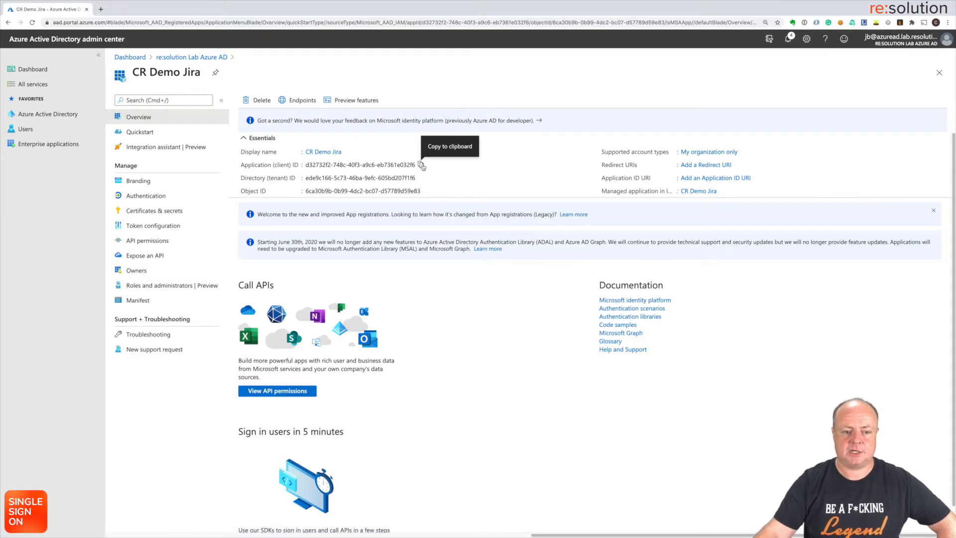
{"action": "left_click", "coordinate": [421, 166]}
{"action": "key", "text": "ctrl+Right"}
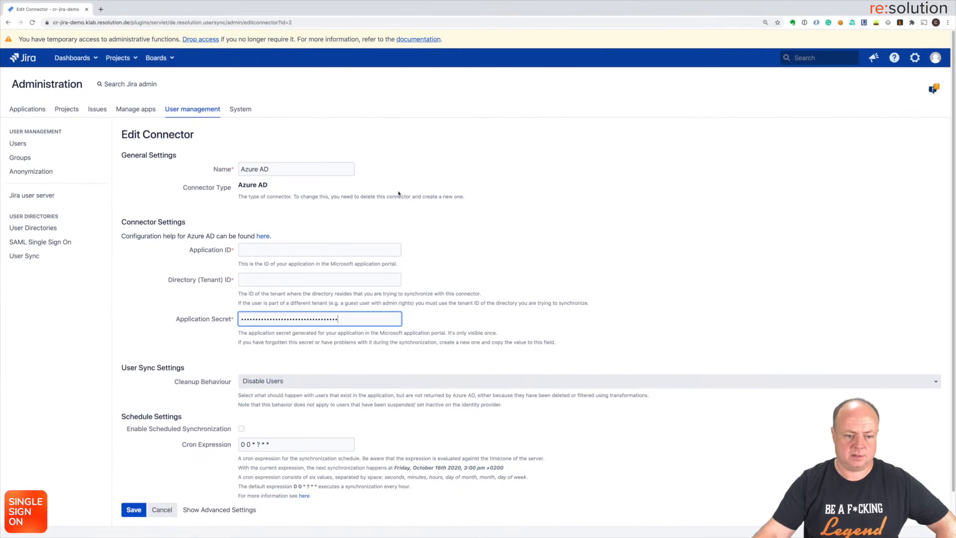
{"action": "left_click", "coordinate": [318, 251]}
{"action": "key", "text": "ctrl+v"}
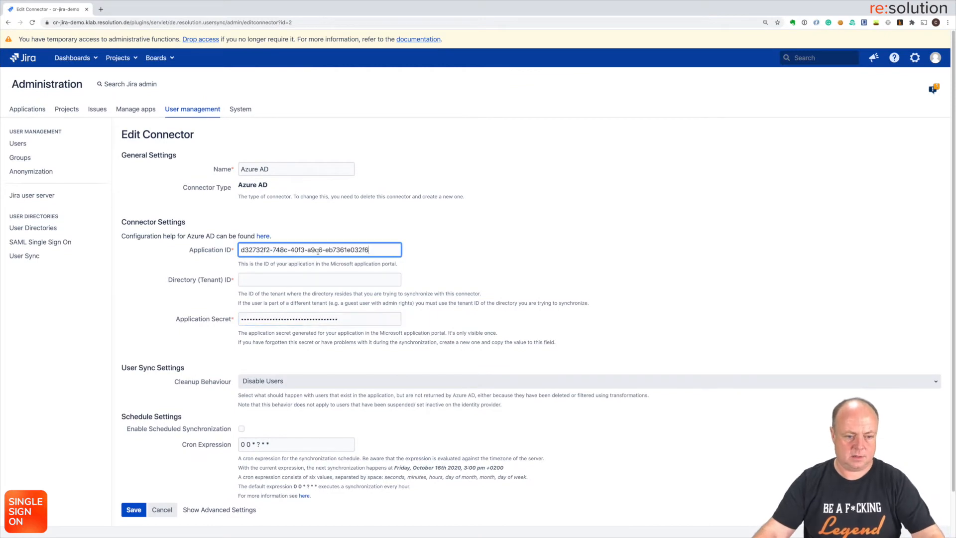
Step: Copy the Directory (tenant) ID into Jira's Directory (Tenant) ID field
{"action": "key", "text": "ctrl+Left"}
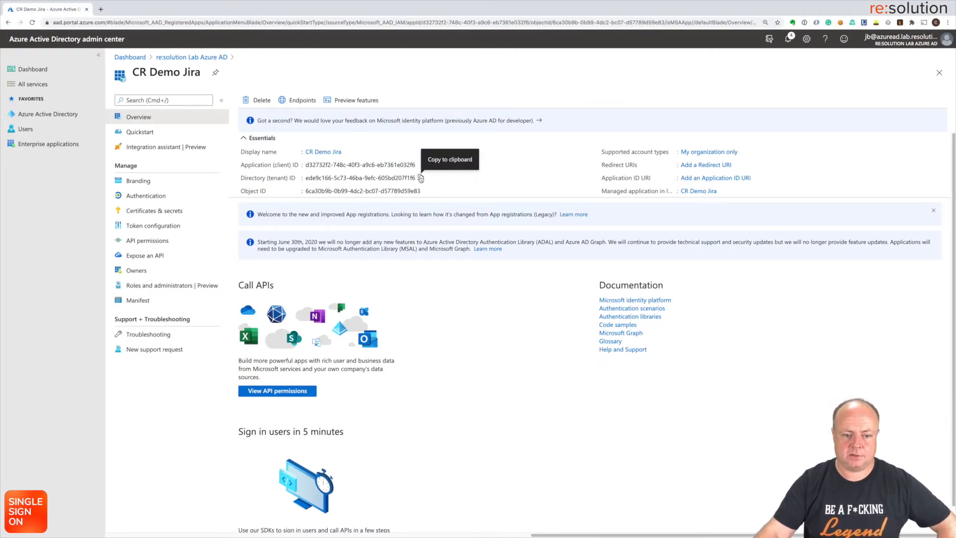
{"action": "left_click", "coordinate": [421, 178]}
{"action": "key", "text": "ctrl+Right"}
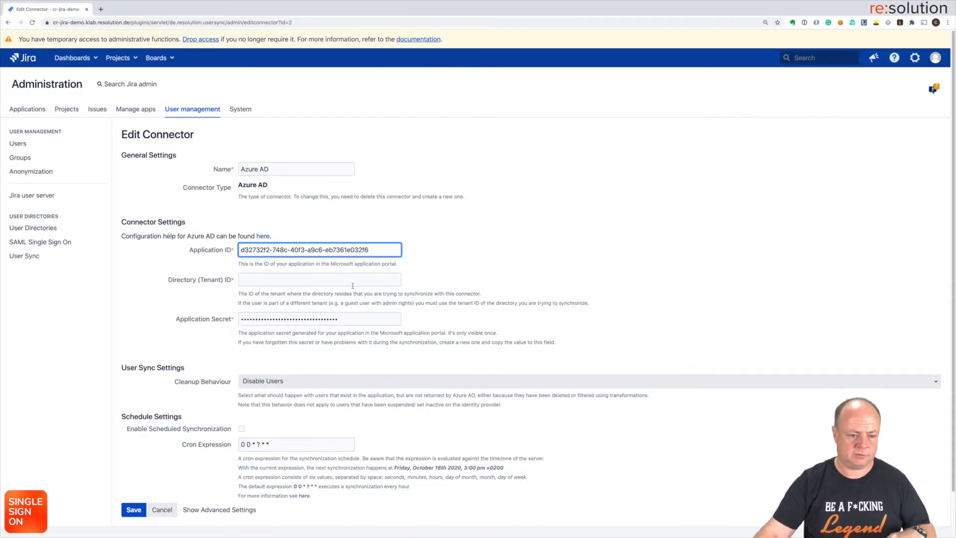
{"action": "left_click", "coordinate": [343, 282]}
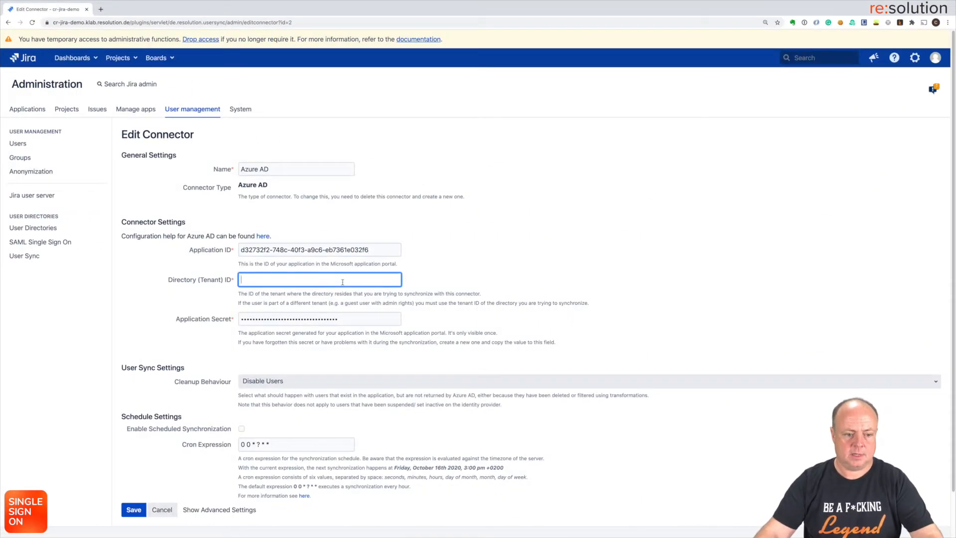
{"action": "key", "text": "super+v"}
{"action": "scroll", "coordinate": [458, 295], "scroll_direction": "down", "scroll_amount": 2}
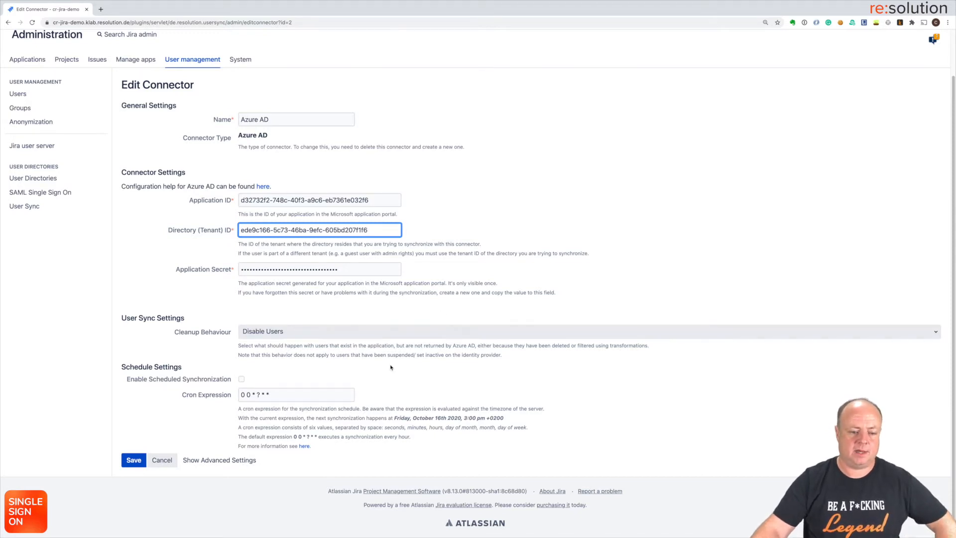
Step: Expand Show Advanced Settings and scroll through the Azure AD, User Sync and Attribute Mappings sections
{"action": "left_click", "coordinate": [219, 460]}
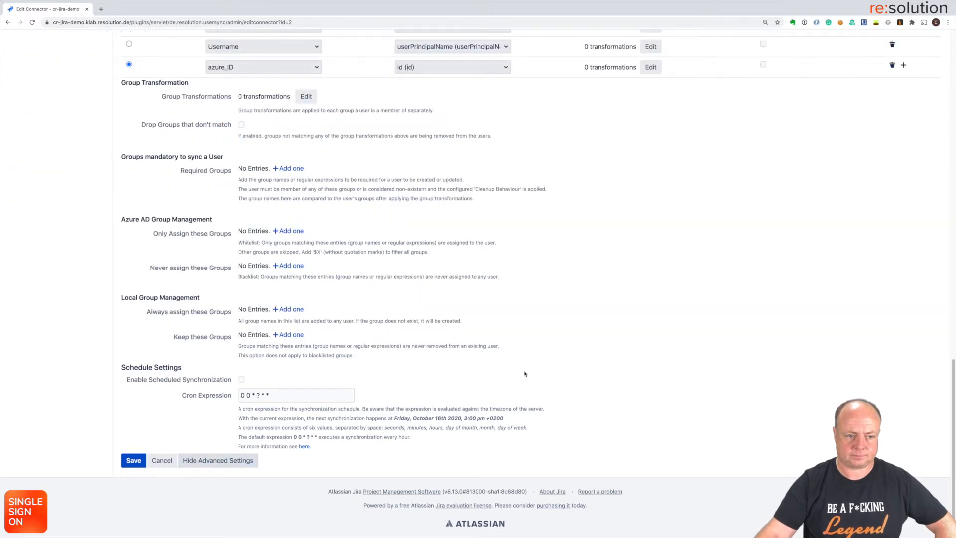
{"action": "scroll", "coordinate": [524, 373], "scroll_direction": "up", "scroll_amount": 8}
{"action": "scroll", "coordinate": [524, 373], "scroll_direction": "up", "scroll_amount": 7}
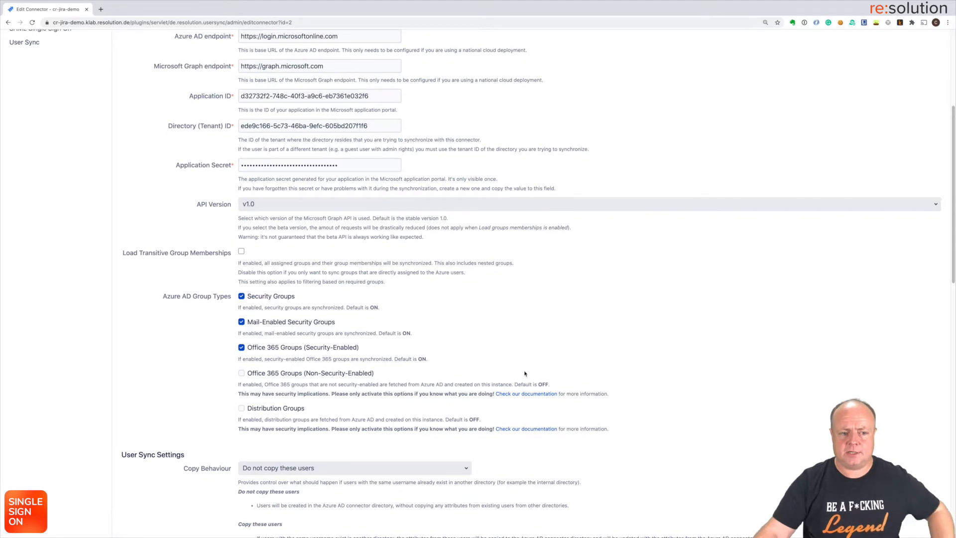
{"action": "scroll", "coordinate": [524, 373], "scroll_direction": "down", "scroll_amount": 2}
{"action": "scroll", "coordinate": [525, 373], "scroll_direction": "down", "scroll_amount": 5}
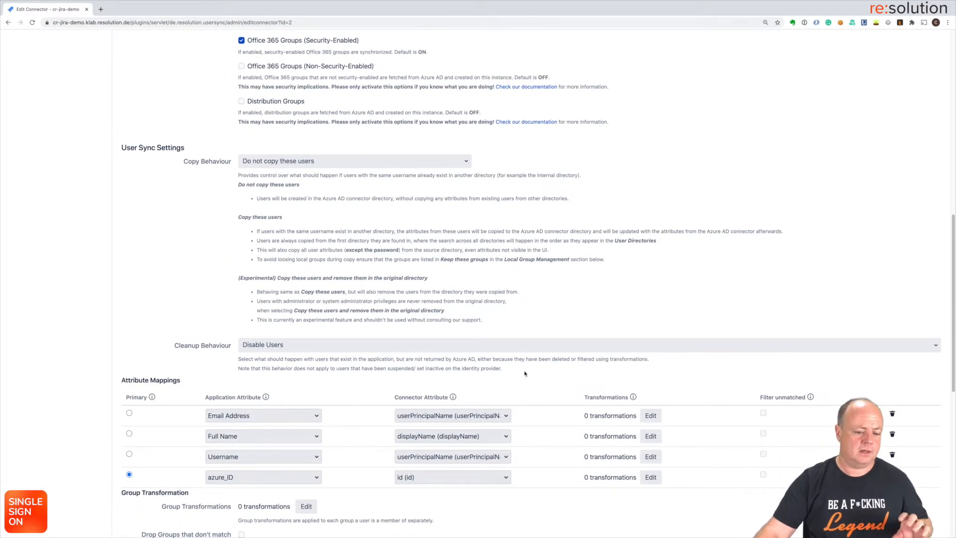
{"action": "scroll", "coordinate": [524, 373], "scroll_direction": "down", "scroll_amount": 2}
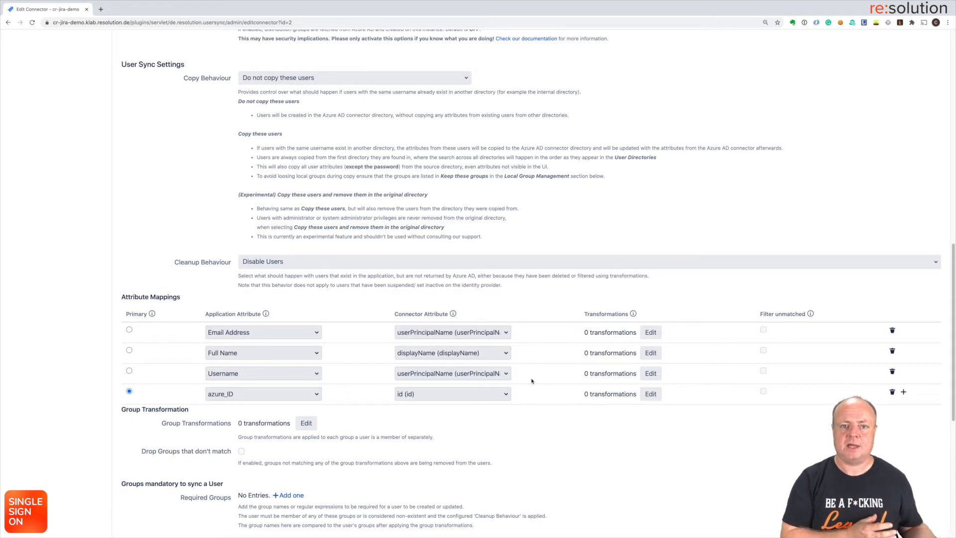
{"action": "left_click", "coordinate": [506, 374]}
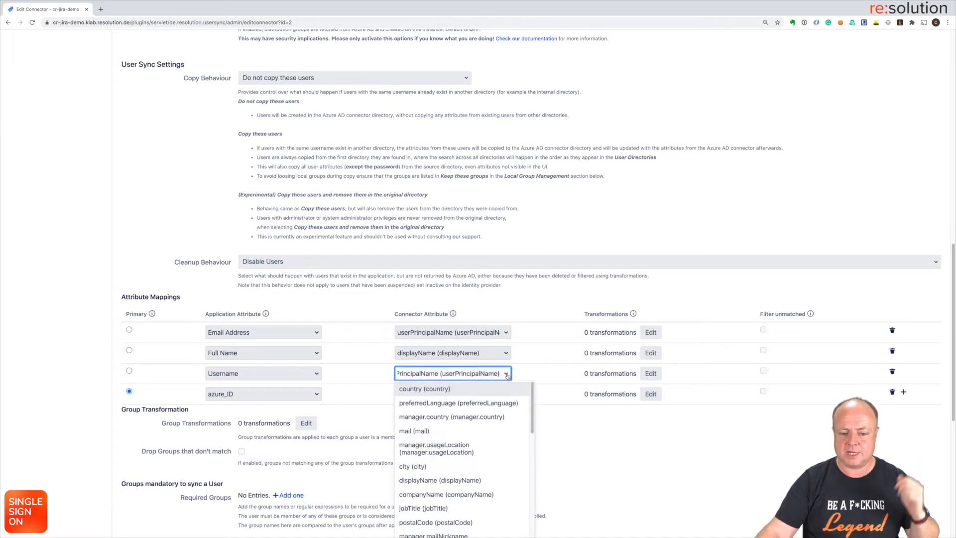
{"action": "left_click", "coordinate": [507, 375]}
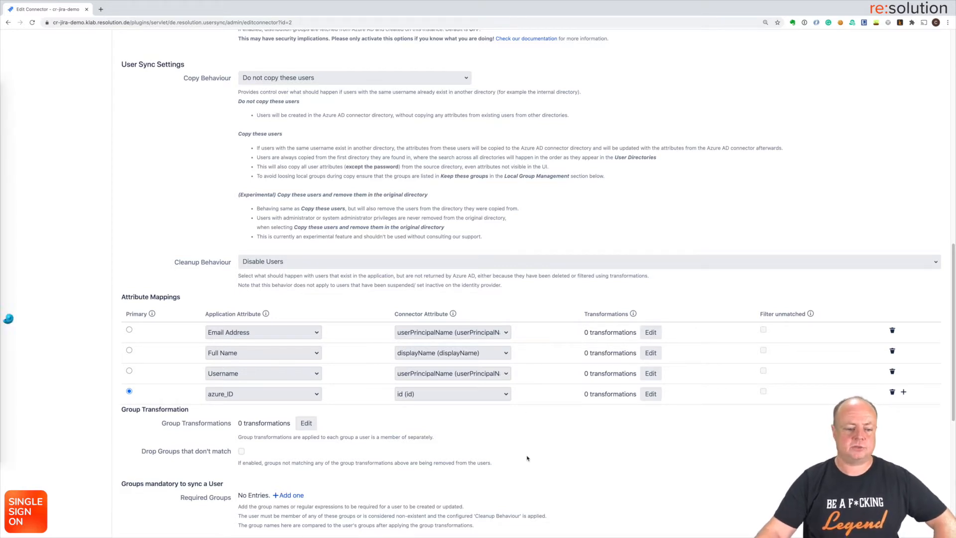
{"action": "scroll", "coordinate": [527, 456], "scroll_direction": "down", "scroll_amount": 2}
{"action": "scroll", "coordinate": [527, 458], "scroll_direction": "down", "scroll_amount": 5}
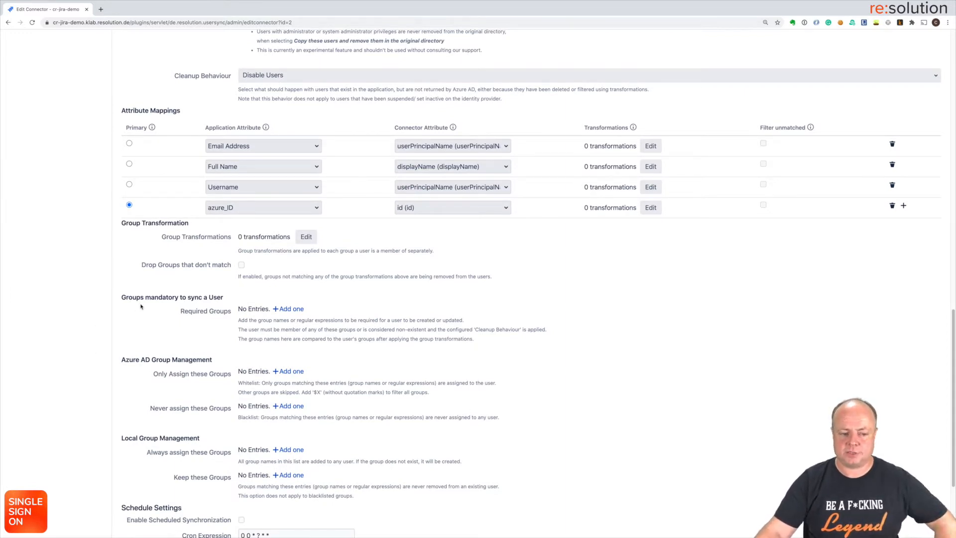
Step: Add 'jira-software-users' as the connector's required group, correcting the initial 'jira-users' entry
{"action": "left_click", "coordinate": [285, 308]}
{"action": "left_click", "coordinate": [286, 308]}
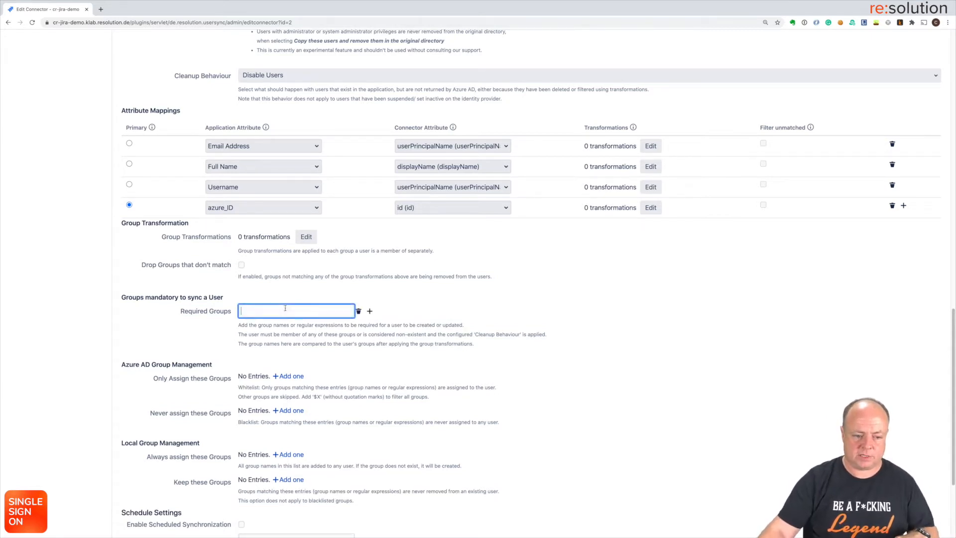
{"action": "type", "text": "jira-us"}
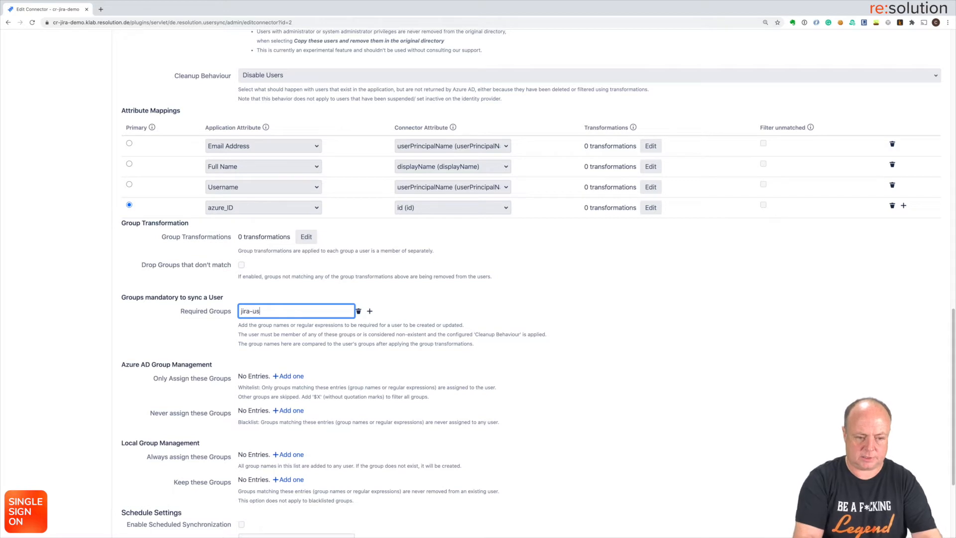
{"action": "type", "text": "ers"}
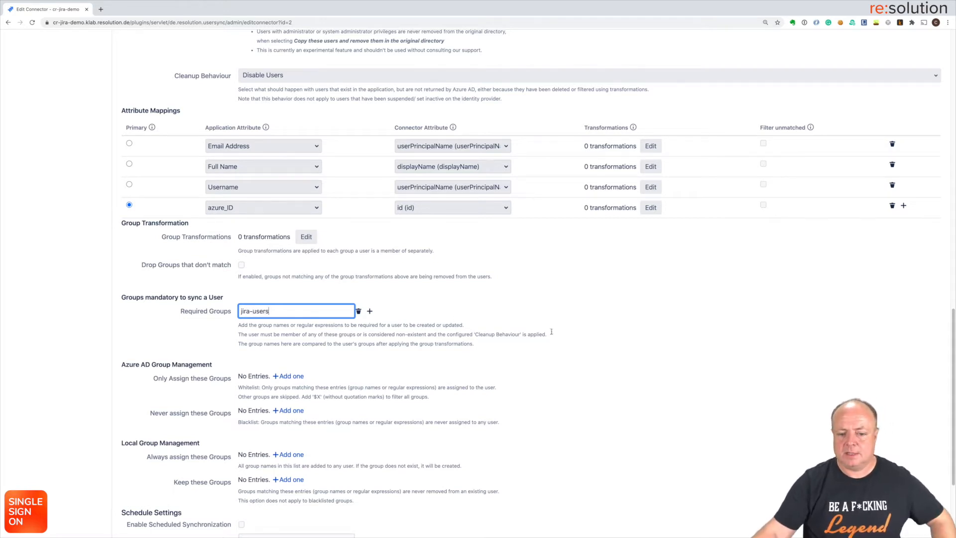
{"action": "left_click", "coordinate": [553, 332]}
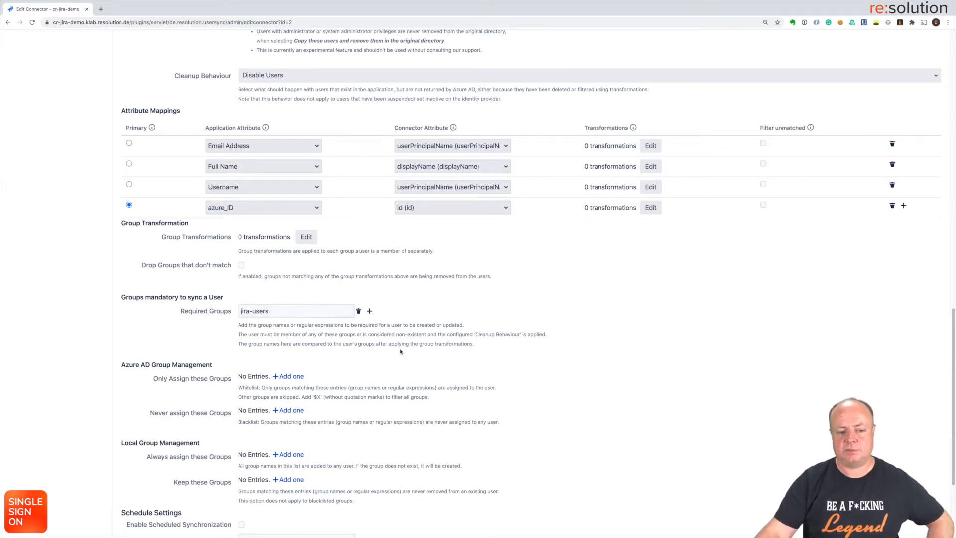
{"action": "left_click", "coordinate": [256, 311]}
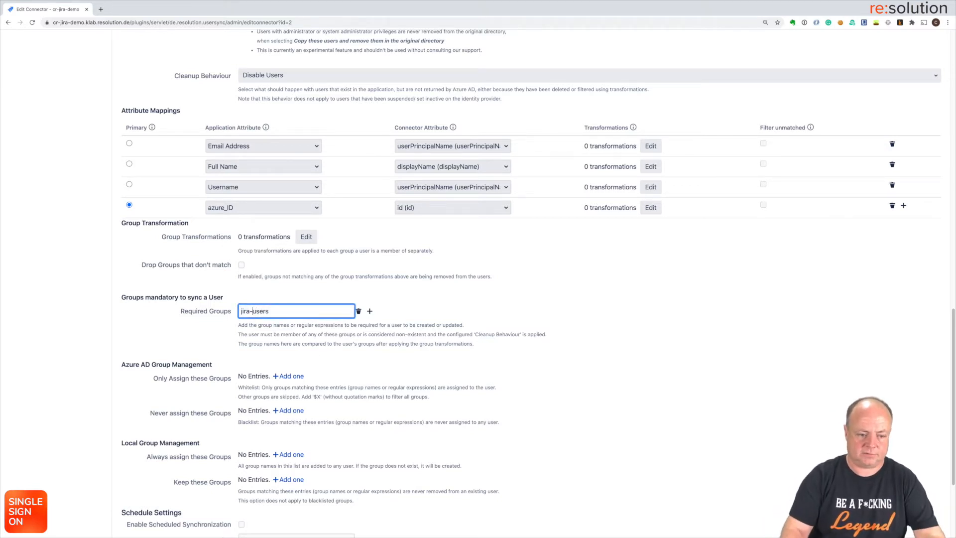
{"action": "type", "text": "softw"}
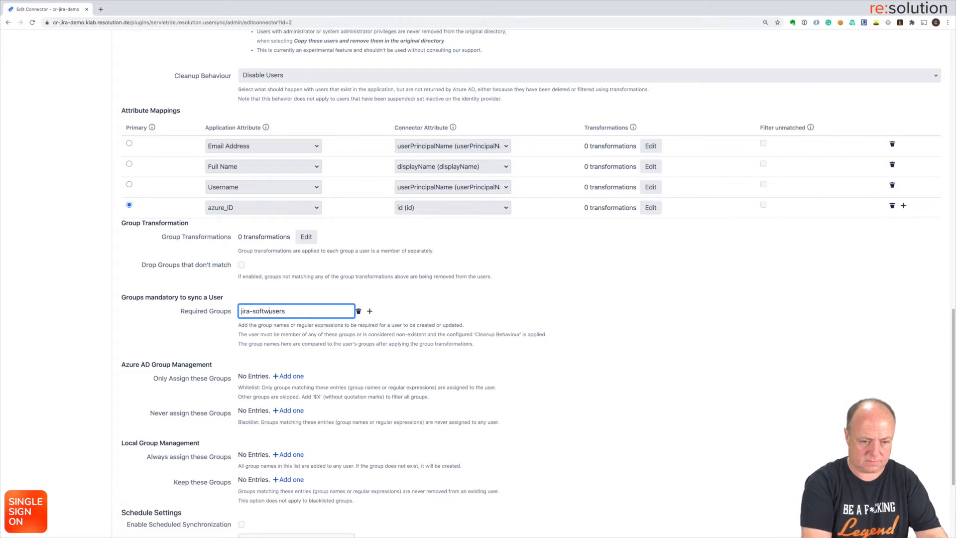
{"action": "type", "text": "are"}
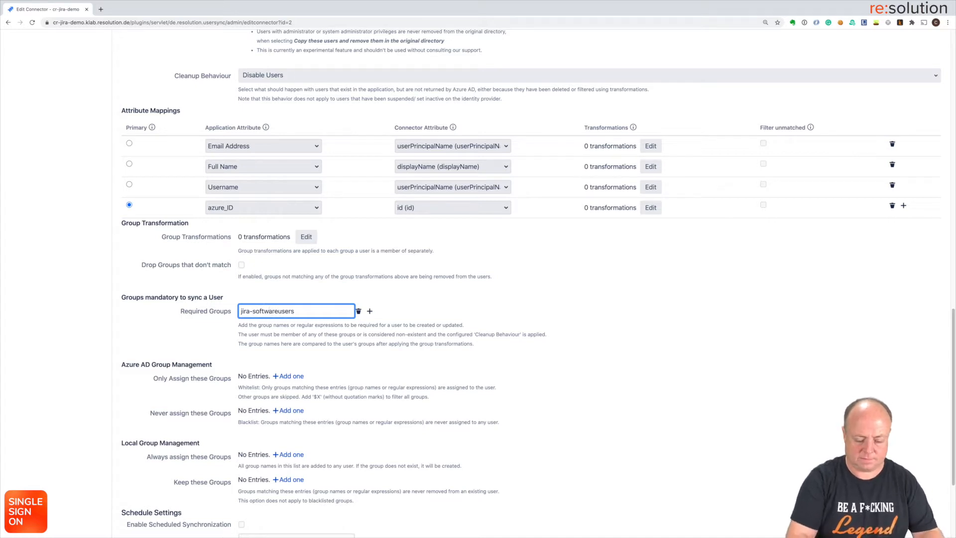
{"action": "type", "text": "-"}
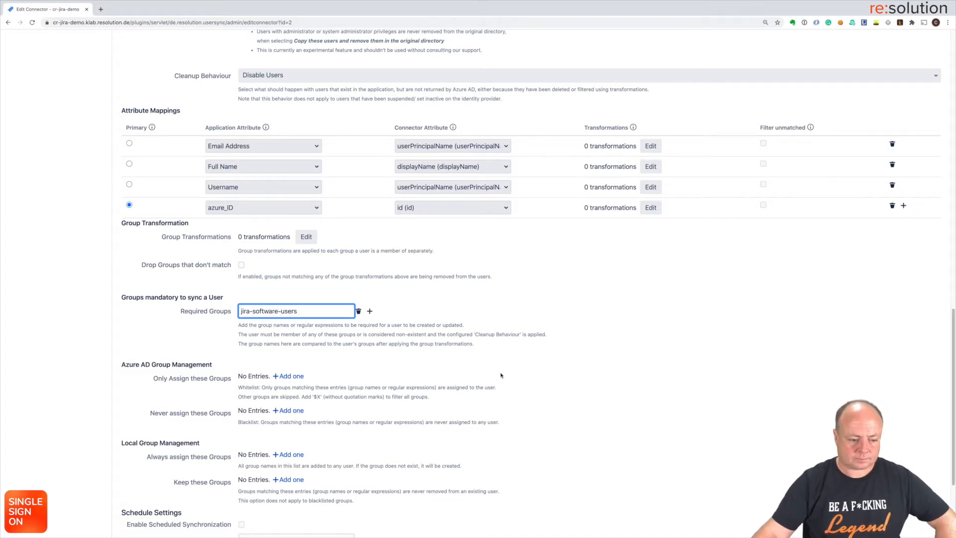
{"action": "scroll", "coordinate": [501, 375], "scroll_direction": "down", "scroll_amount": 3}
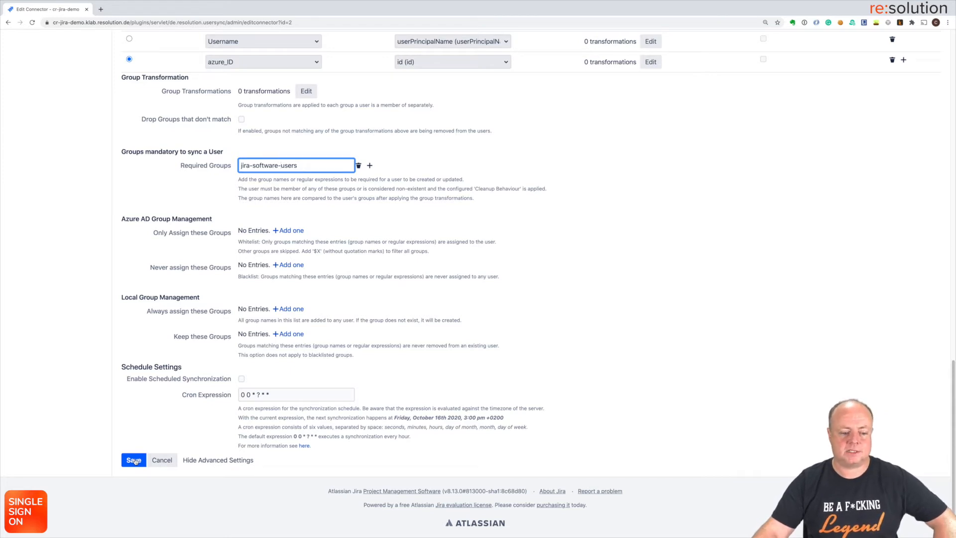
Step: Save the Azure AD connector, decline 1Password, and run a sync that adds 12 users
{"action": "left_click", "coordinate": [134, 460]}
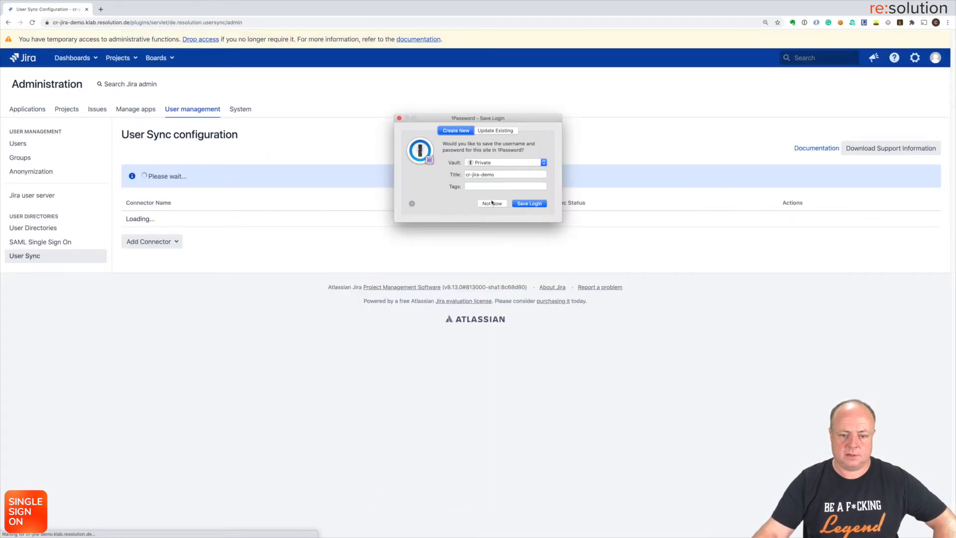
{"action": "left_click", "coordinate": [491, 203]}
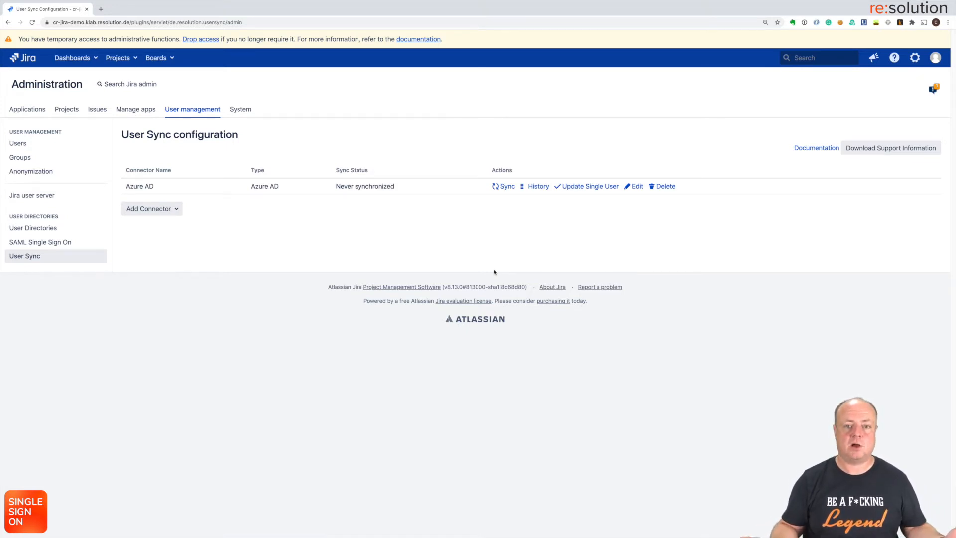
{"action": "left_click", "coordinate": [503, 188]}
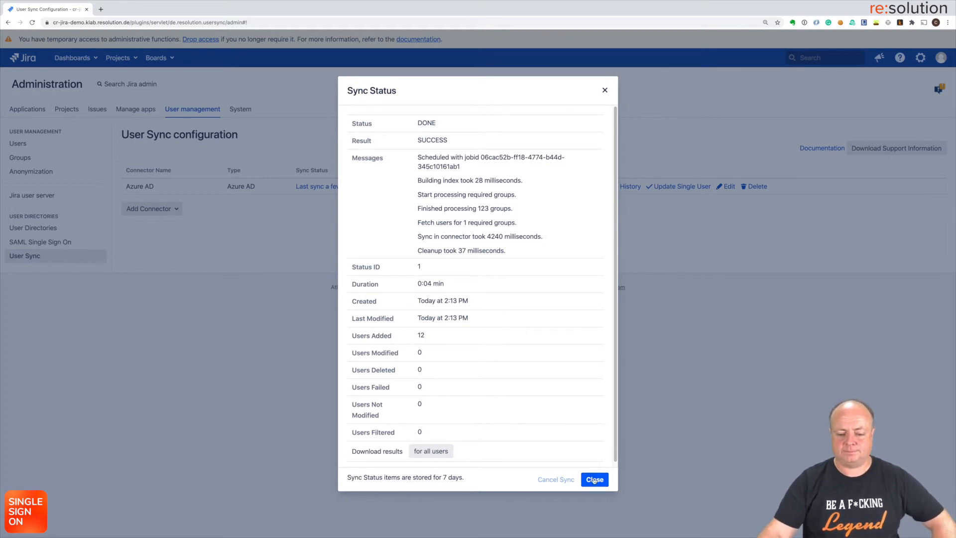
{"action": "left_click", "coordinate": [594, 480]}
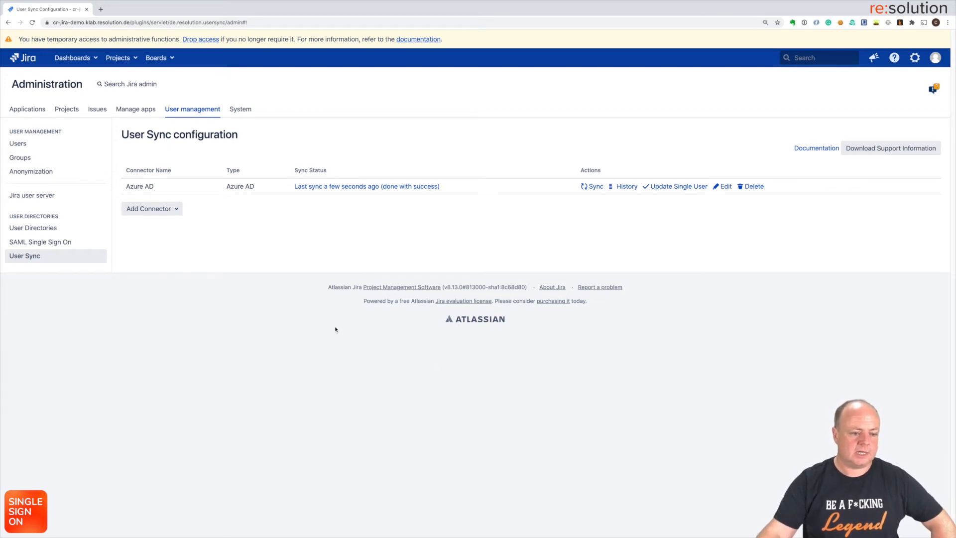
Step: Browse User Directories and Users, then open SAML Single Sign On under User management
{"action": "left_click", "coordinate": [28, 228]}
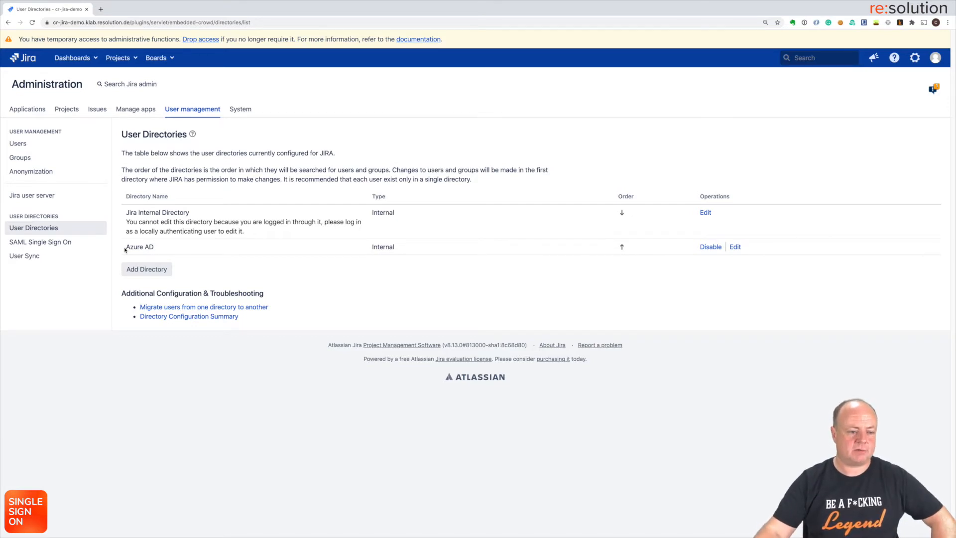
{"action": "left_click", "coordinate": [18, 148]}
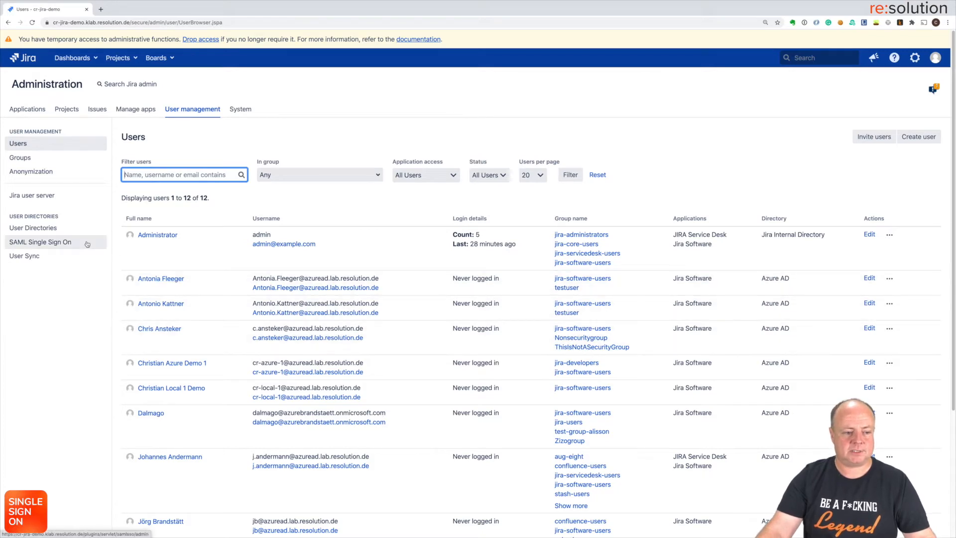
{"action": "left_click", "coordinate": [66, 246]}
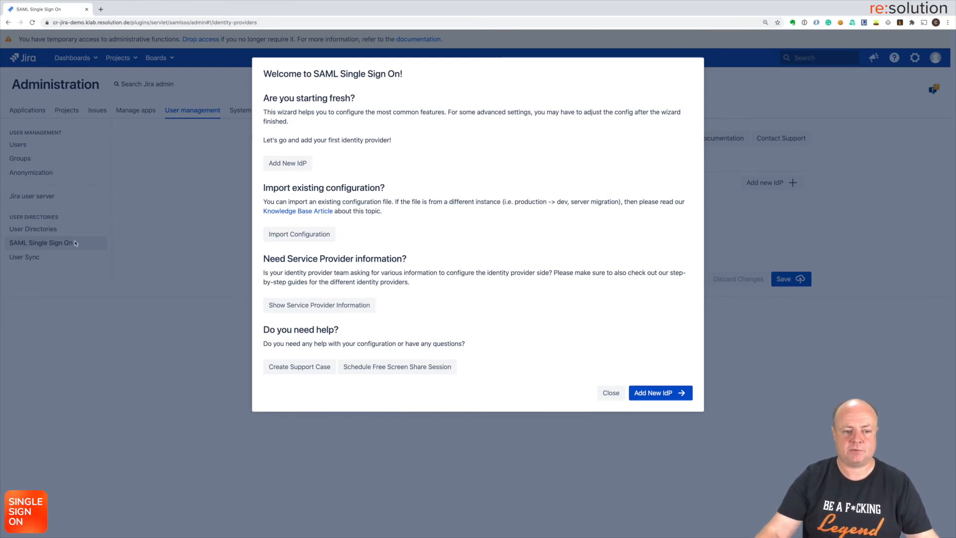
Step: Add an Azure AD identity provider described as 'internal employees' and copy its Identifier URL
{"action": "left_click", "coordinate": [275, 166]}
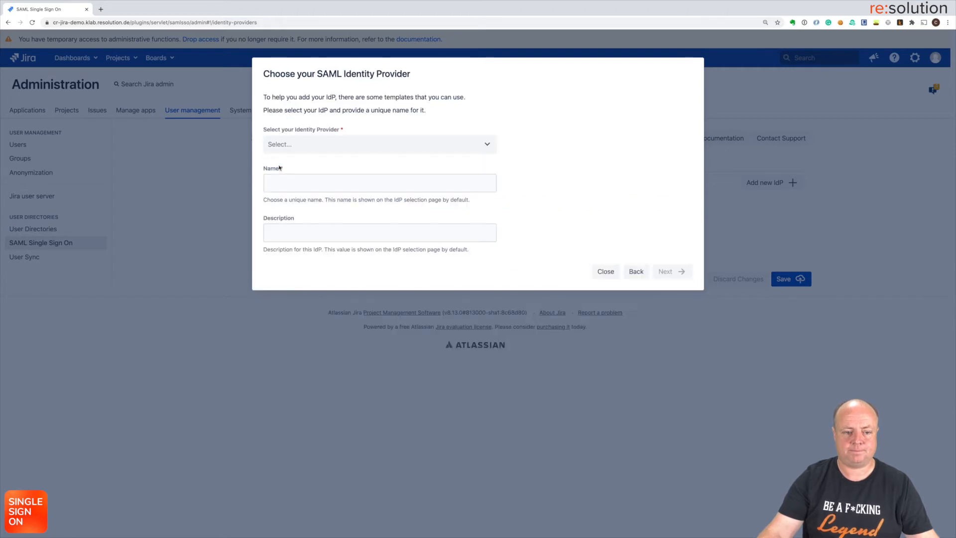
{"action": "left_click", "coordinate": [373, 145]}
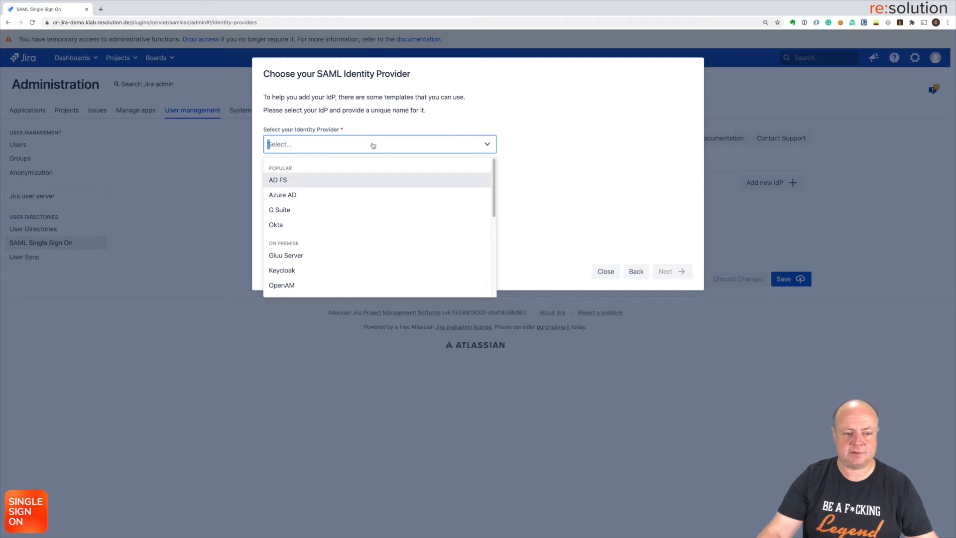
{"action": "left_click", "coordinate": [357, 200]}
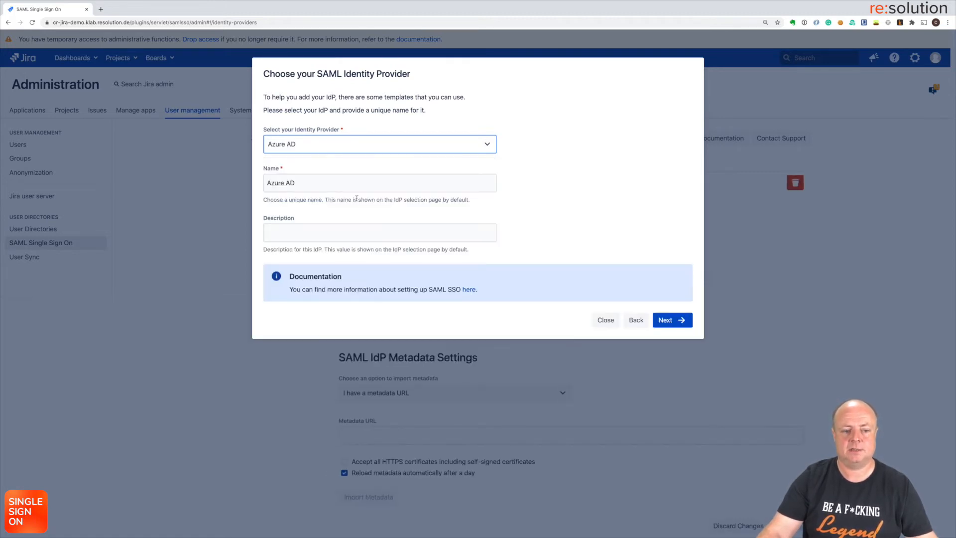
{"action": "left_click", "coordinate": [328, 227]}
{"action": "type", "text": "in"}
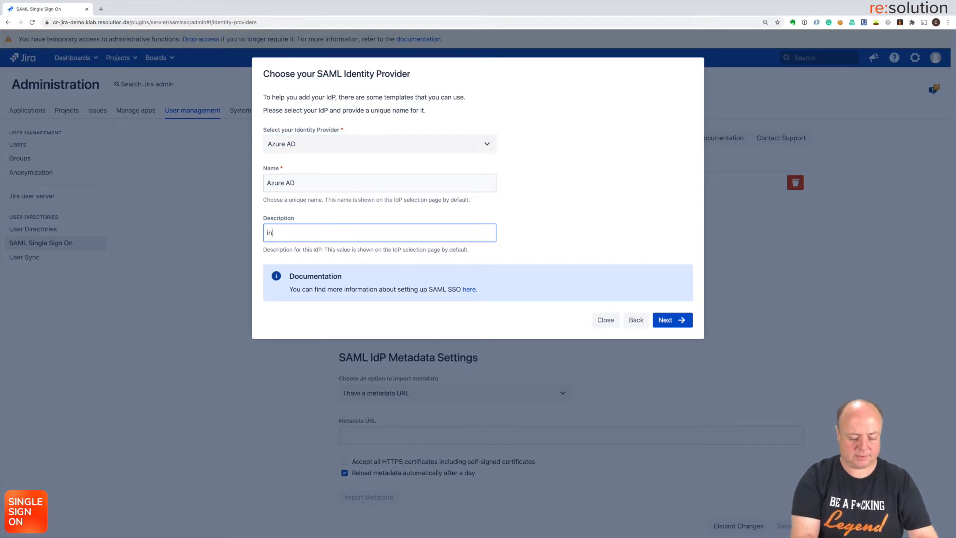
{"action": "type", "text": "ternal emp"}
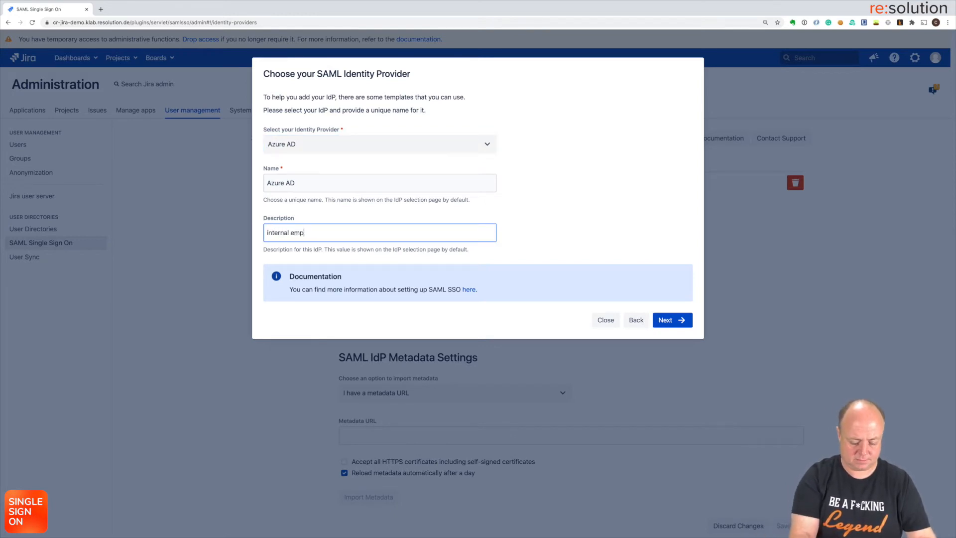
{"action": "type", "text": "loyees"}
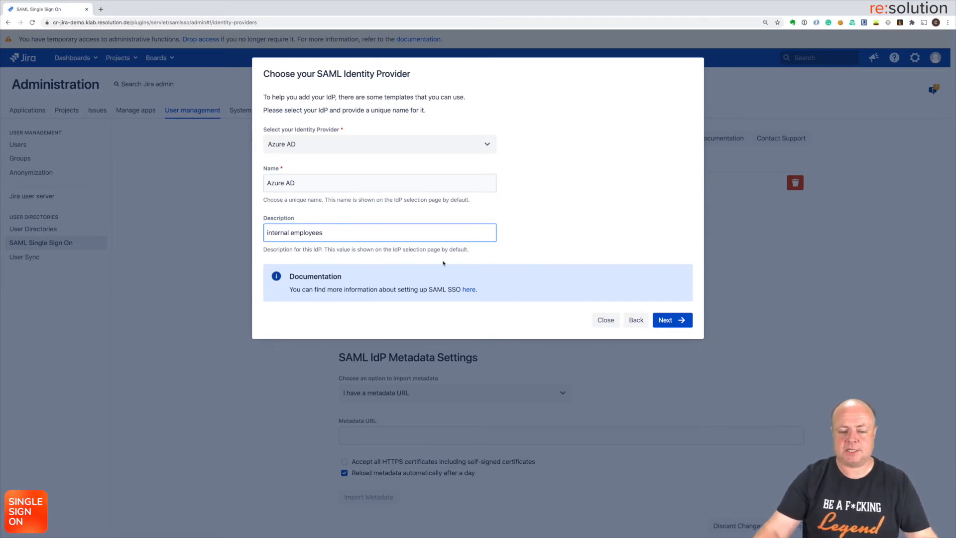
{"action": "left_click", "coordinate": [666, 320]}
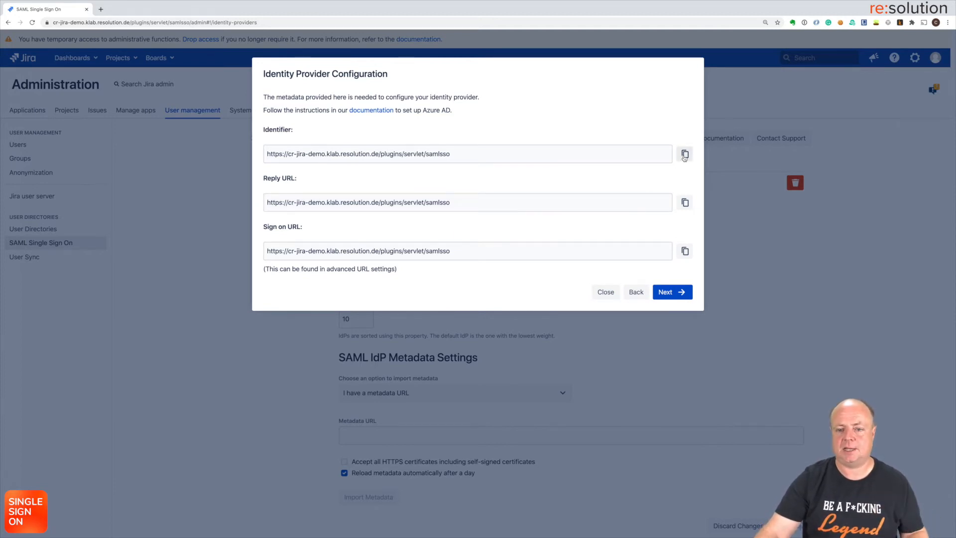
{"action": "left_click", "coordinate": [684, 155]}
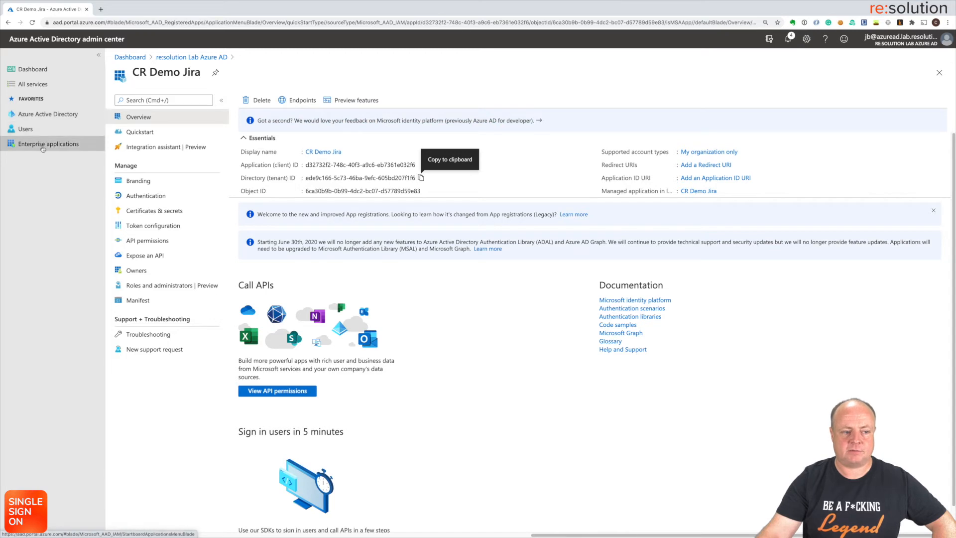
Step: From Enterprise applications, start a new gallery application and search for 'resolution'
{"action": "left_click", "coordinate": [58, 114]}
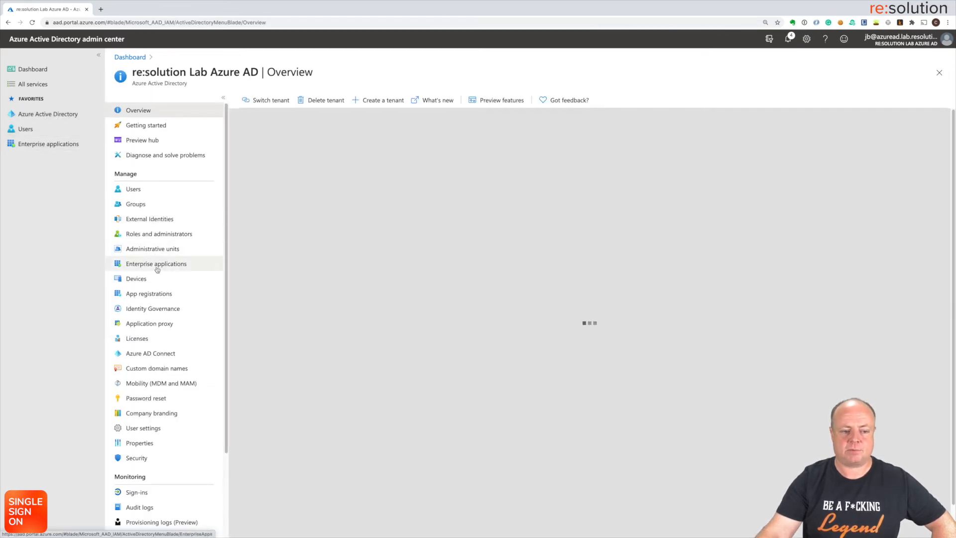
{"action": "left_click", "coordinate": [157, 265]}
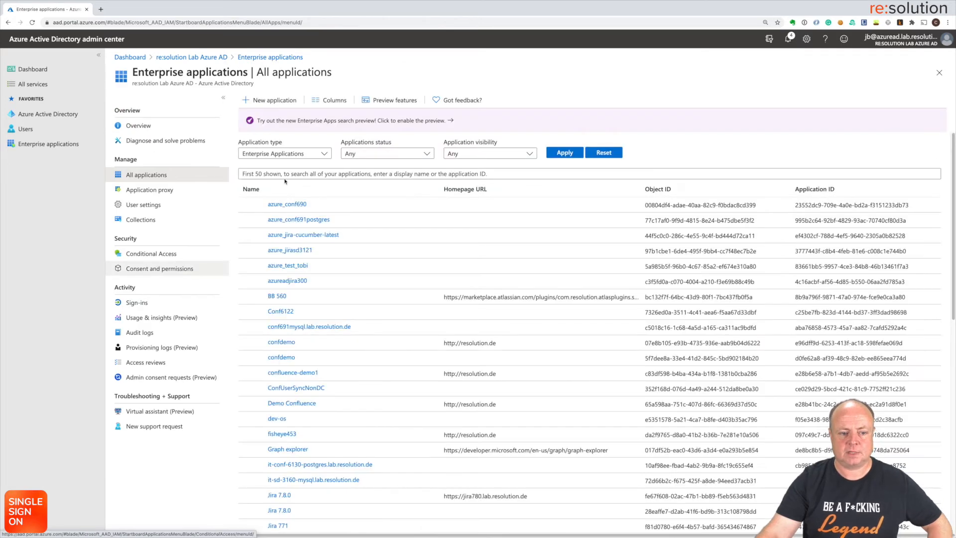
{"action": "left_click", "coordinate": [279, 154]}
{"action": "left_click", "coordinate": [274, 102]}
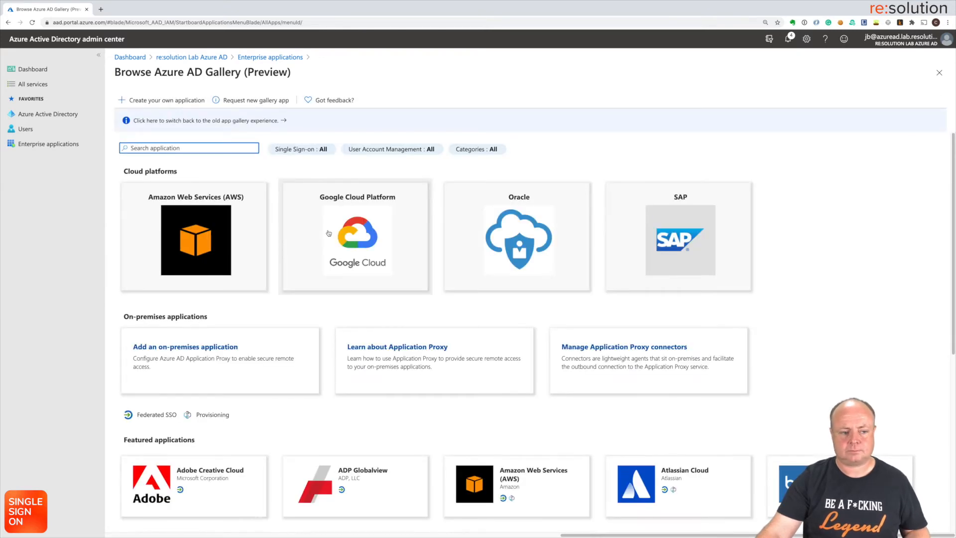
{"action": "type", "text": "resolution"}
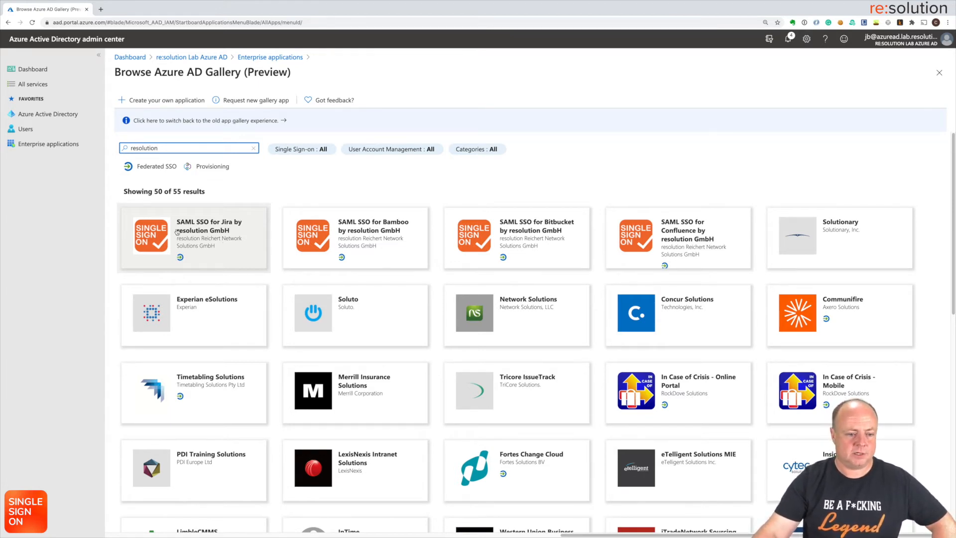
Step: Create the SAML SSO for Jira by resolution GmbH app under the name 'CR Demo Jira'
{"action": "left_click", "coordinate": [195, 232]}
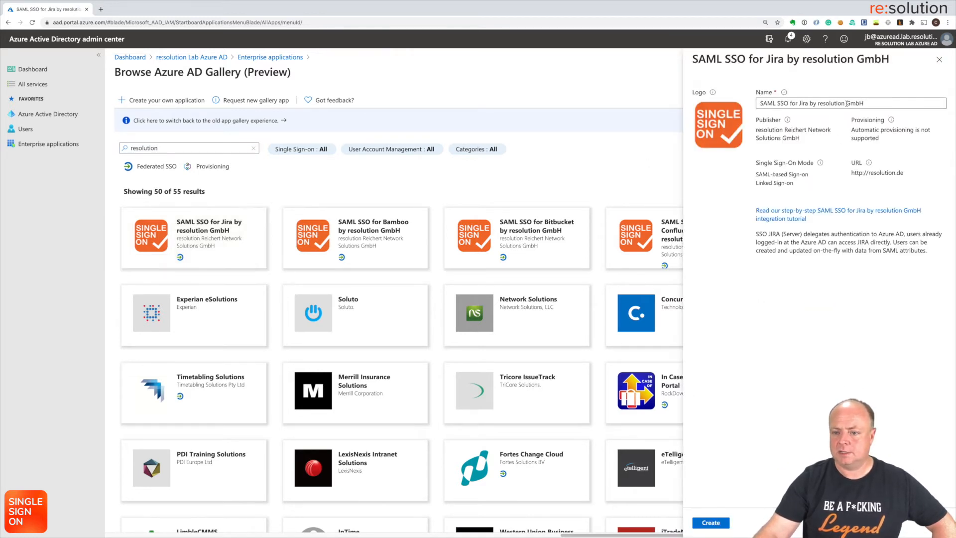
{"action": "double_click", "coordinate": [872, 104]}
{"action": "triple_click", "coordinate": [872, 104]}
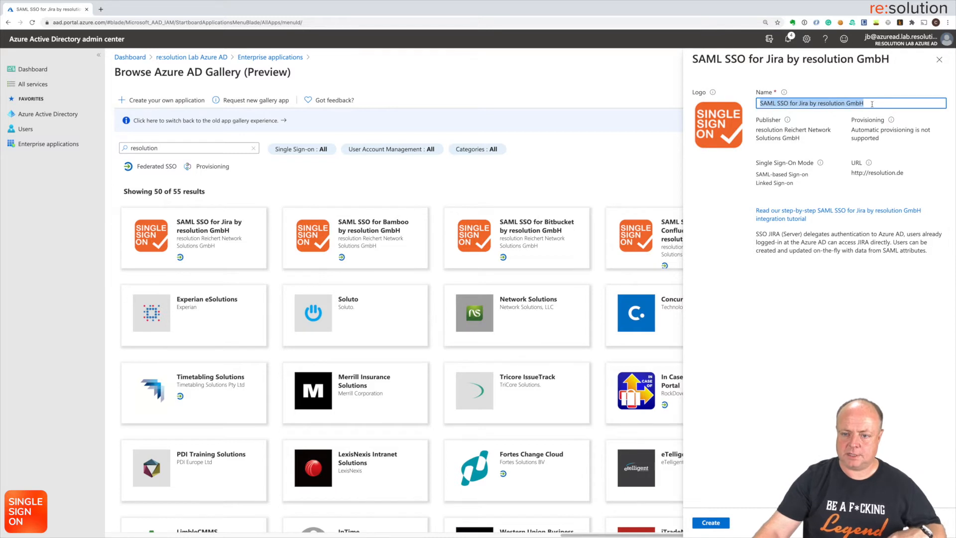
{"action": "type", "text": "CR De"}
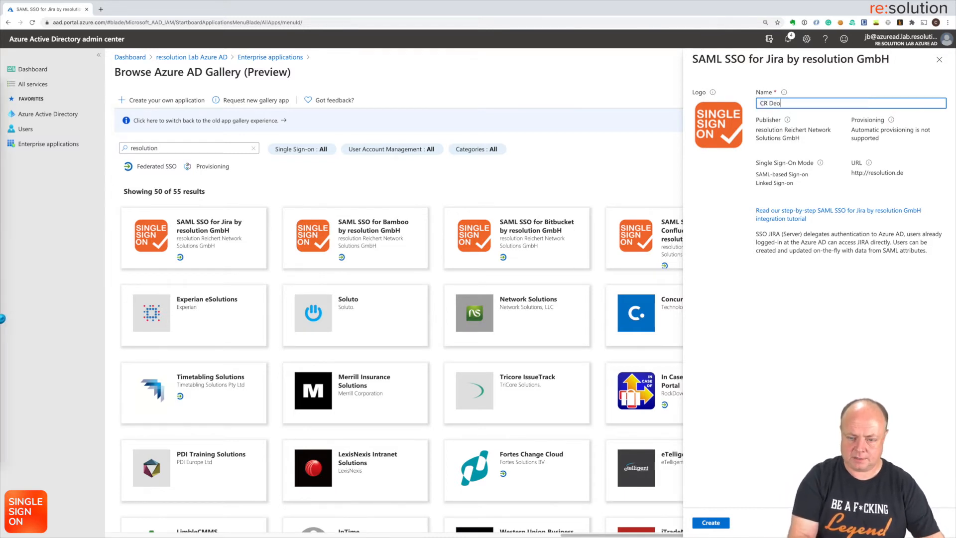
{"action": "type", "text": "mo Jira"}
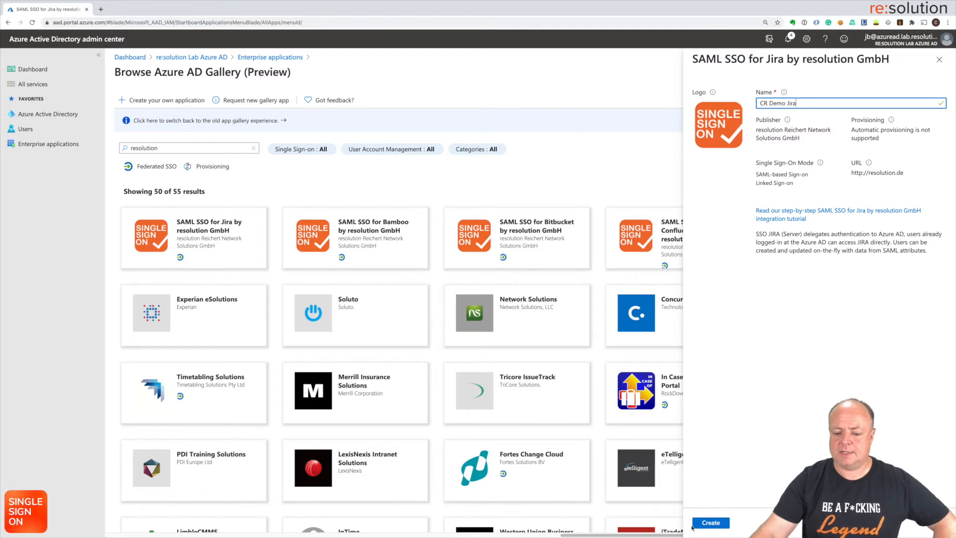
{"action": "left_click", "coordinate": [701, 524]}
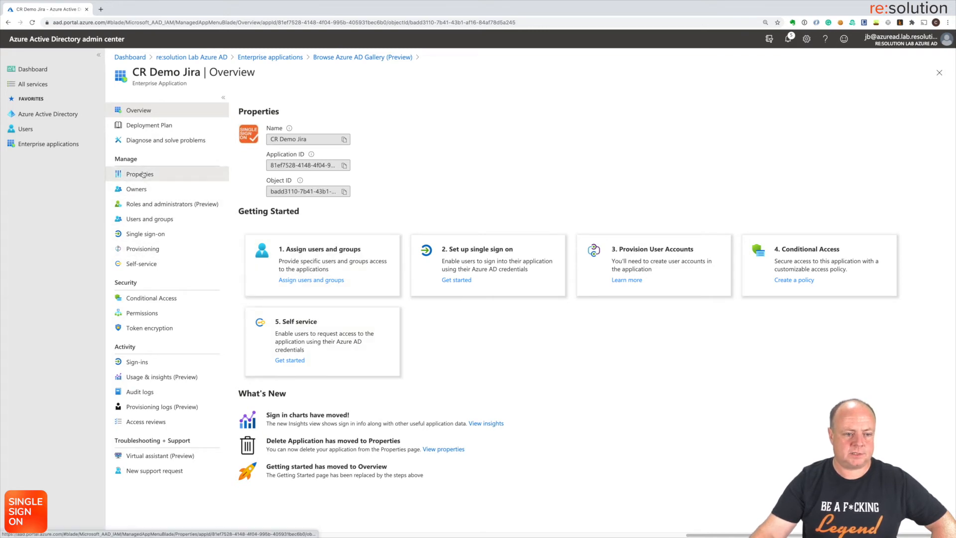
Step: Set CR Demo Jira's 'User assignment required?' property to No and save it
{"action": "left_click", "coordinate": [143, 174]}
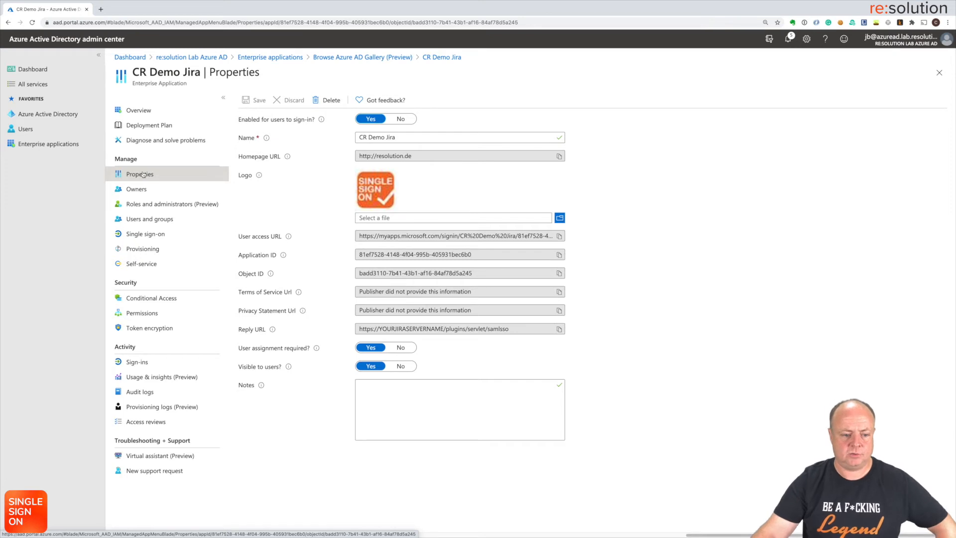
{"action": "left_click", "coordinate": [406, 349]}
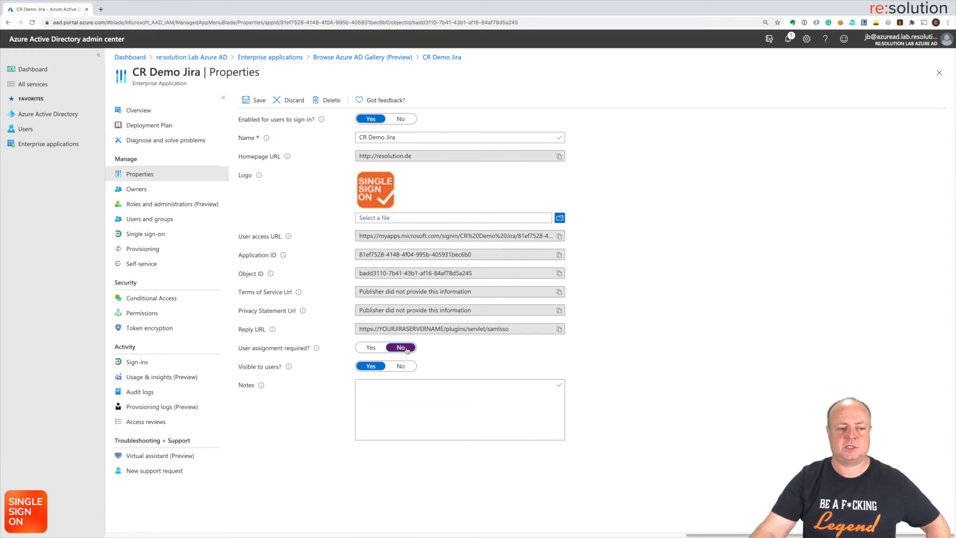
{"action": "left_click", "coordinate": [241, 99]}
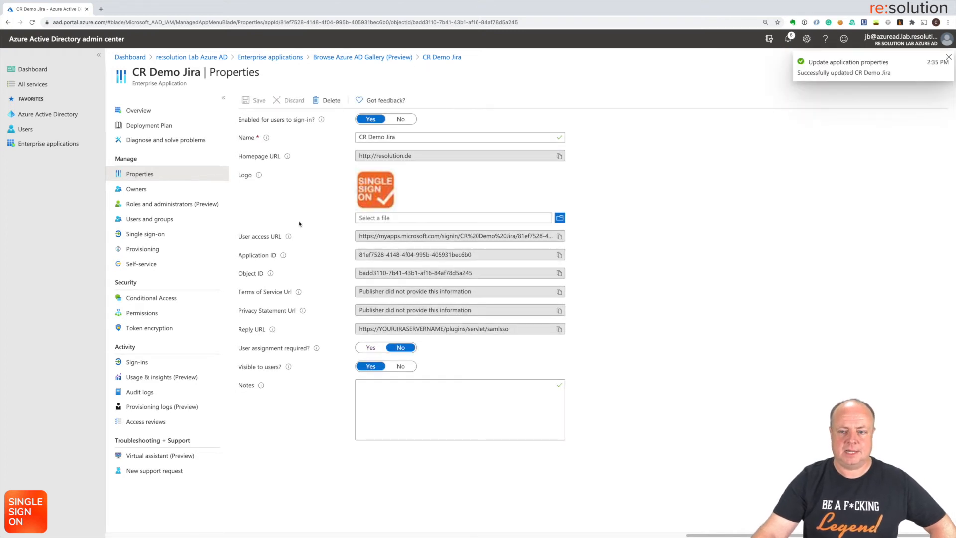
{"action": "left_click", "coordinate": [138, 110]}
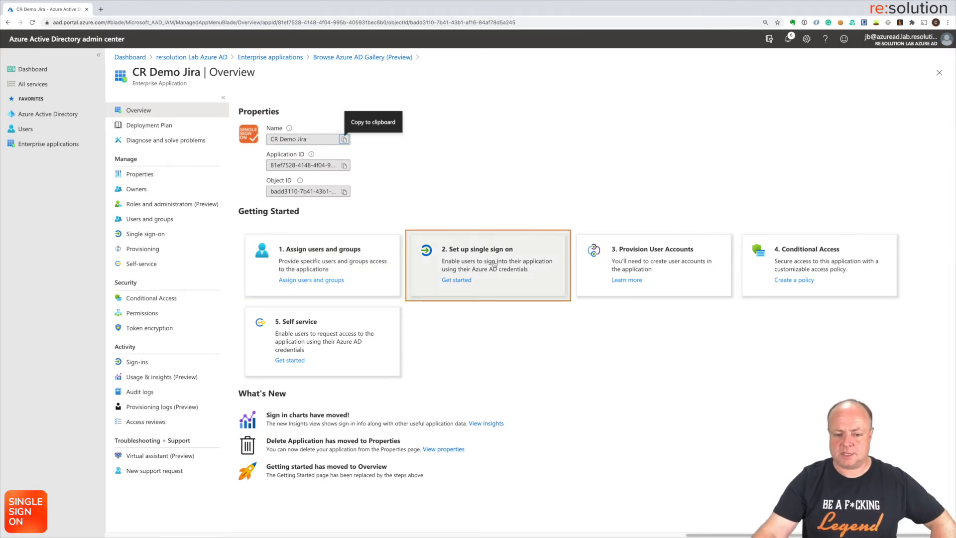
Step: Choose SAML as CR Demo Jira's single sign-on method, postponing the default settings save
{"action": "left_click", "coordinate": [494, 264]}
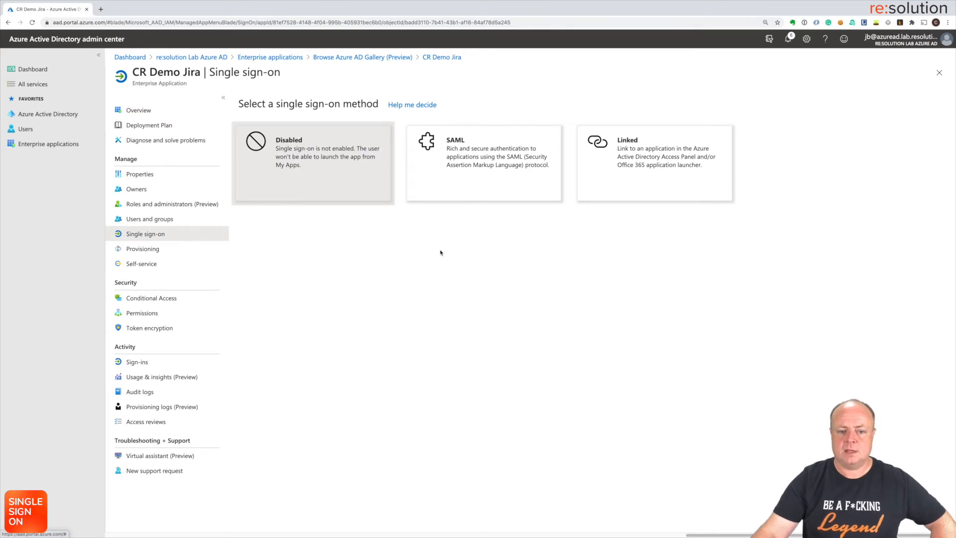
{"action": "left_click", "coordinate": [452, 158]}
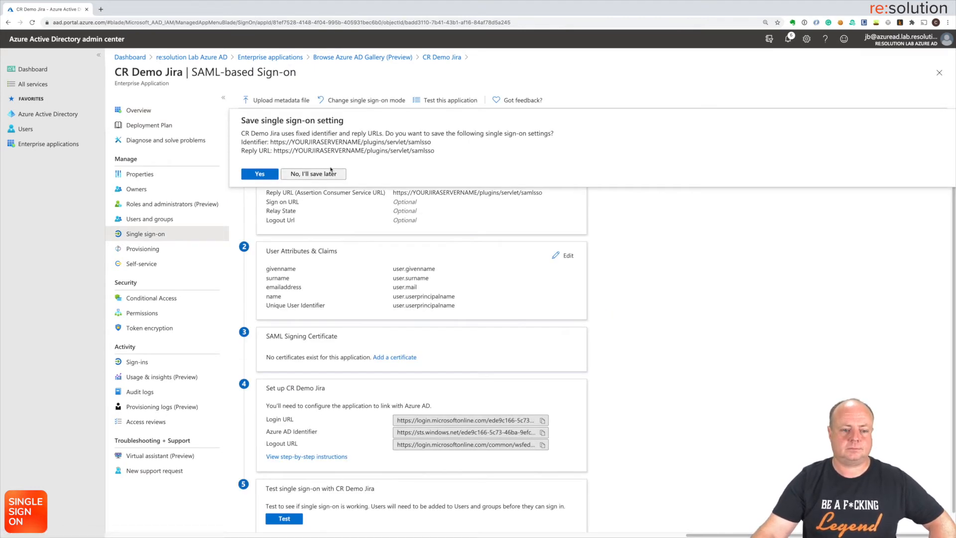
{"action": "left_click", "coordinate": [320, 174]}
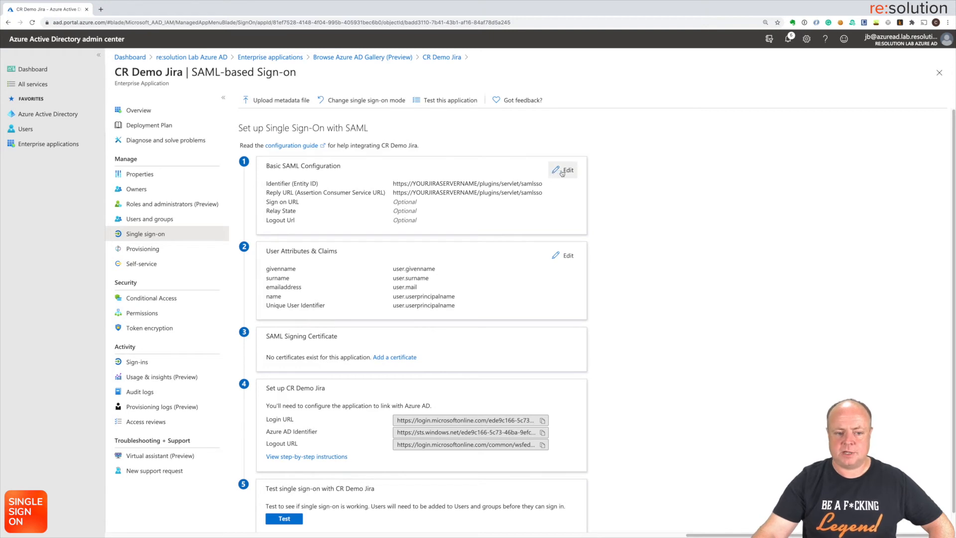
Step: Paste the Jira URL as Identifier, Reply URL and Sign on URL in Basic SAML Configuration, then save
{"action": "left_click", "coordinate": [562, 172]}
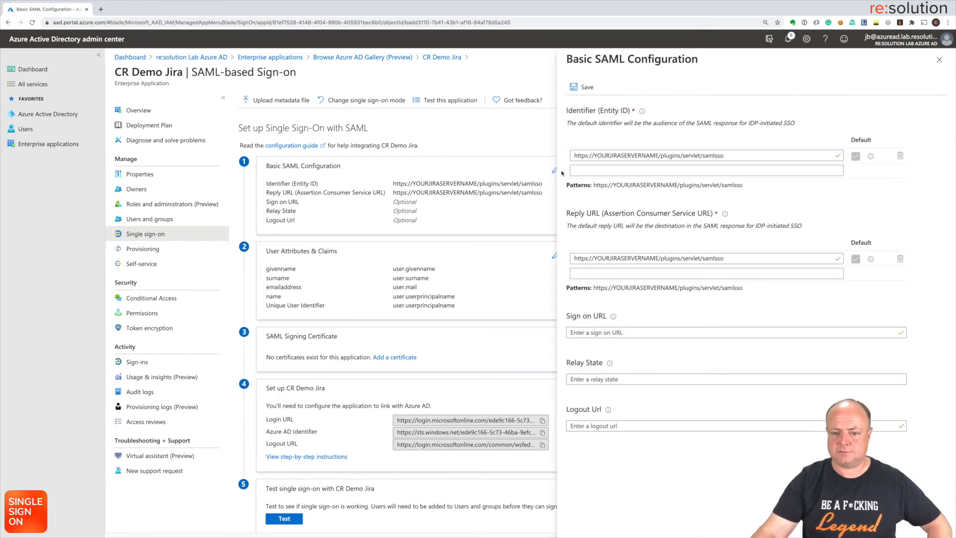
{"action": "left_click_drag", "start_coordinate": [725, 155], "coordinate": [570, 156]}
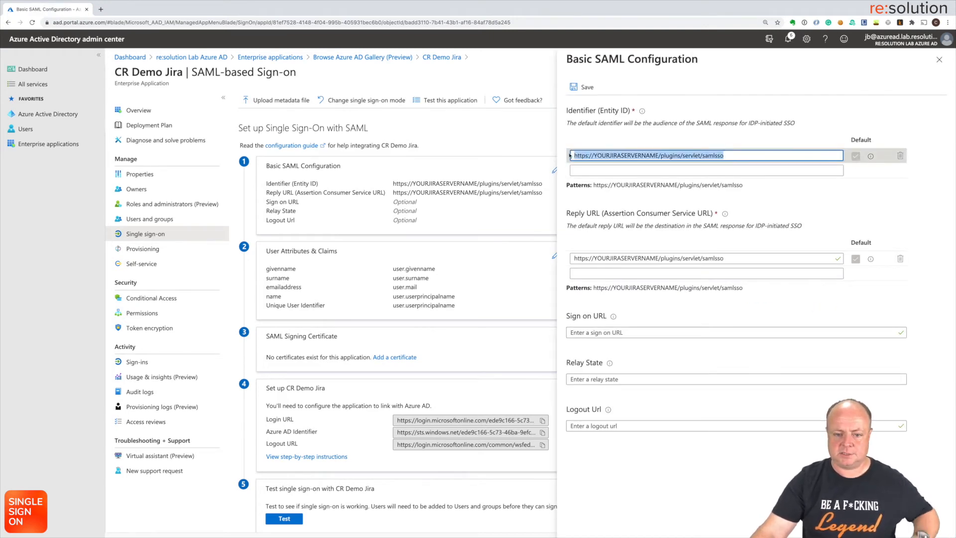
{"action": "key", "text": "ctrl+v"}
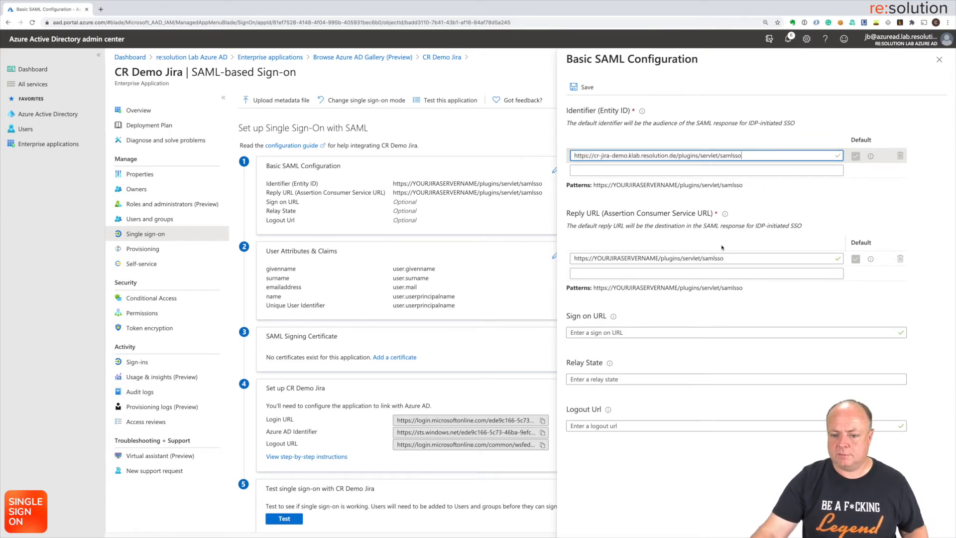
{"action": "left_click_drag", "start_coordinate": [729, 256], "coordinate": [556, 263]}
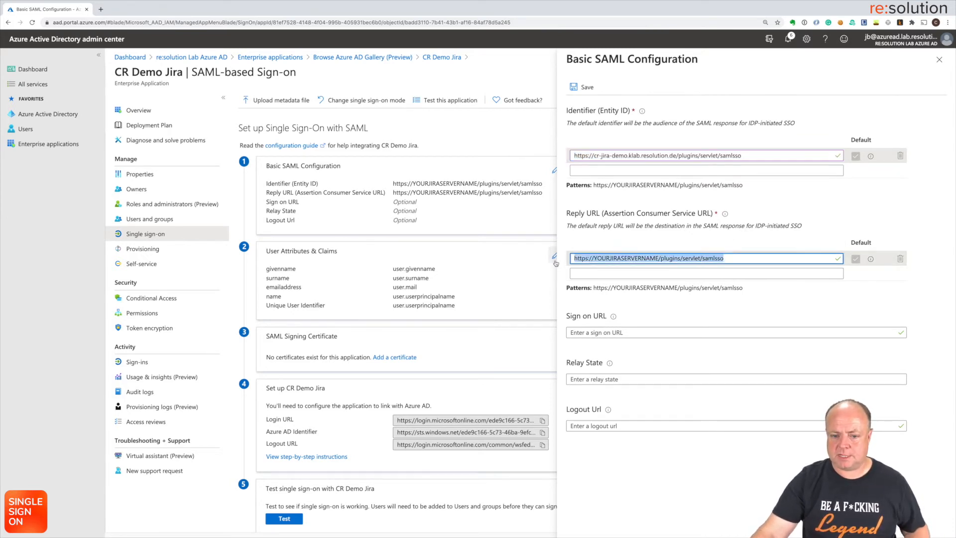
{"action": "type", "text": "https://cr-jira-demo.klab.resolution.de/plugins/servlet/samlsso"}
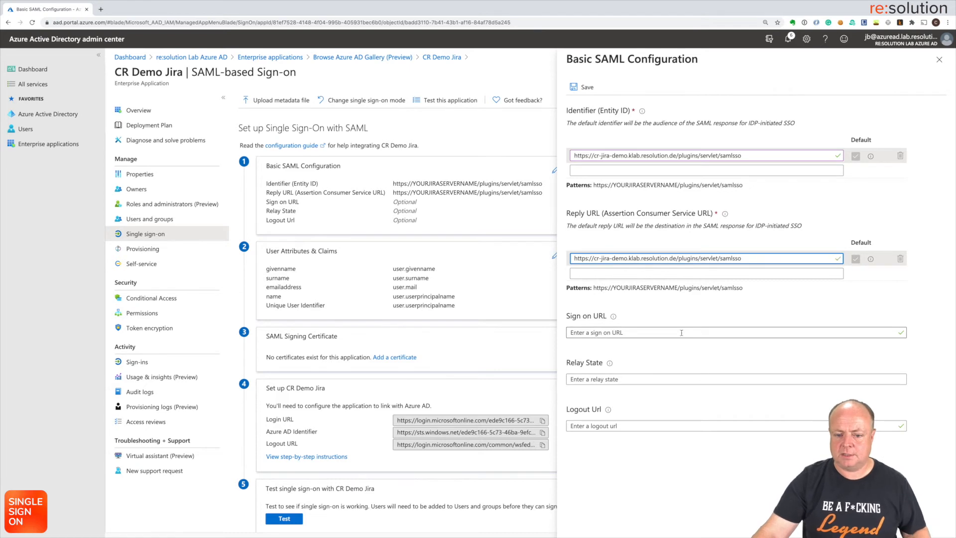
{"action": "left_click", "coordinate": [671, 333]}
{"action": "type", "text": "https://cr-jira-demo.klab.resolution.de/plugins/servlet/samlsso"}
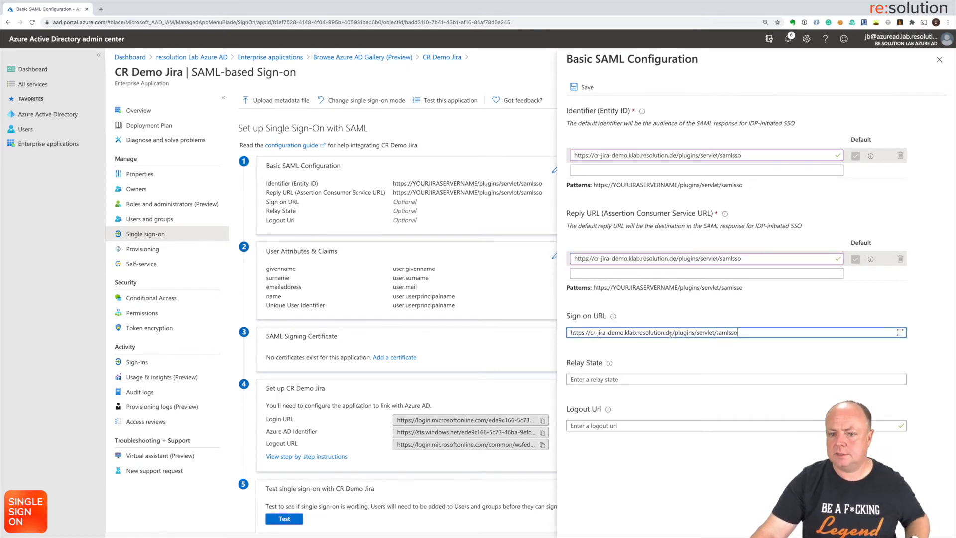
{"action": "left_click", "coordinate": [586, 88]}
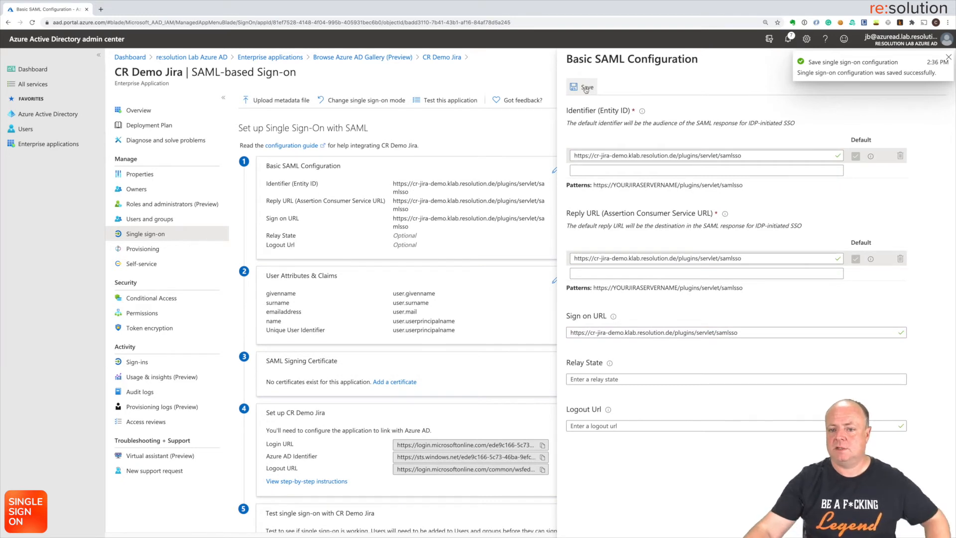
Step: Dismiss the notification, close the panel, and choose 'No, I'll test later'
{"action": "left_click", "coordinate": [948, 58]}
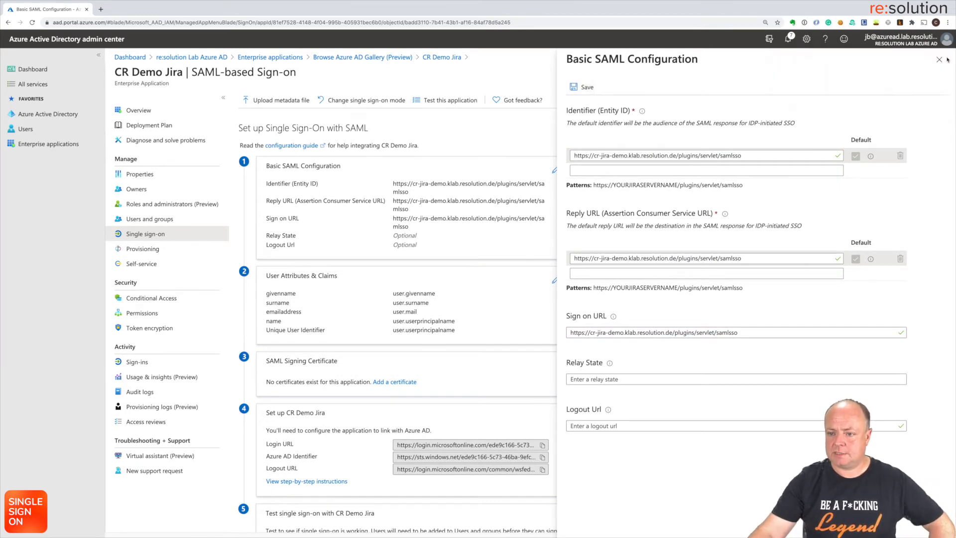
{"action": "left_click", "coordinate": [939, 60]}
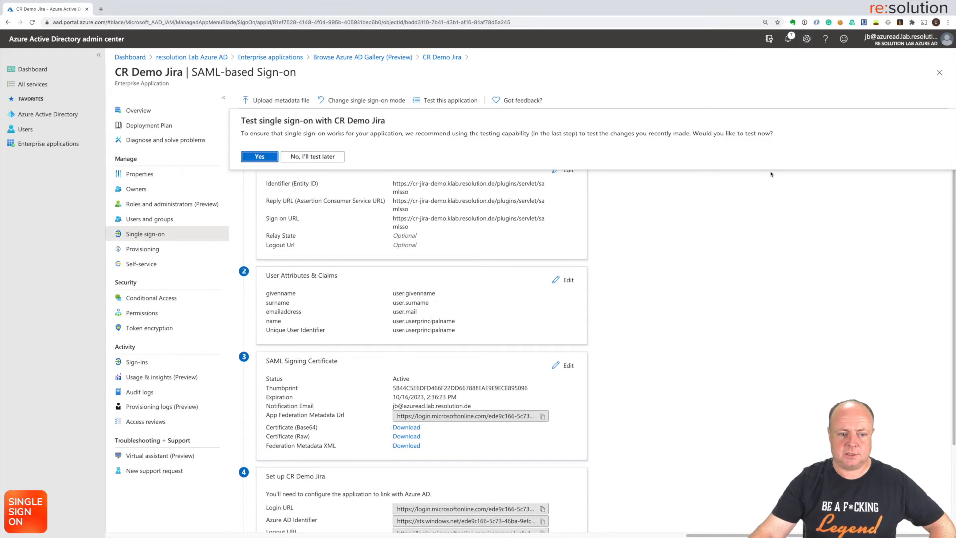
{"action": "left_click", "coordinate": [312, 158]}
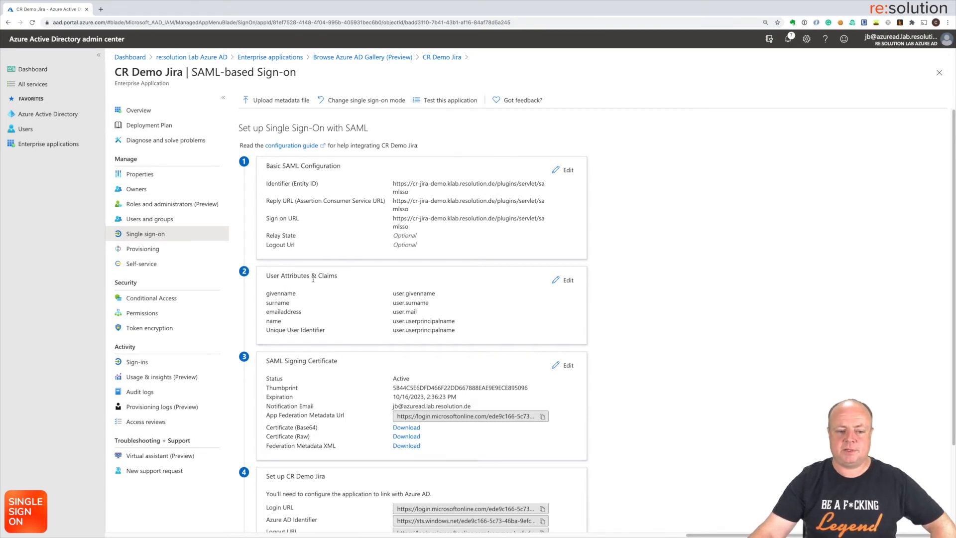
{"action": "left_click", "coordinate": [566, 280]}
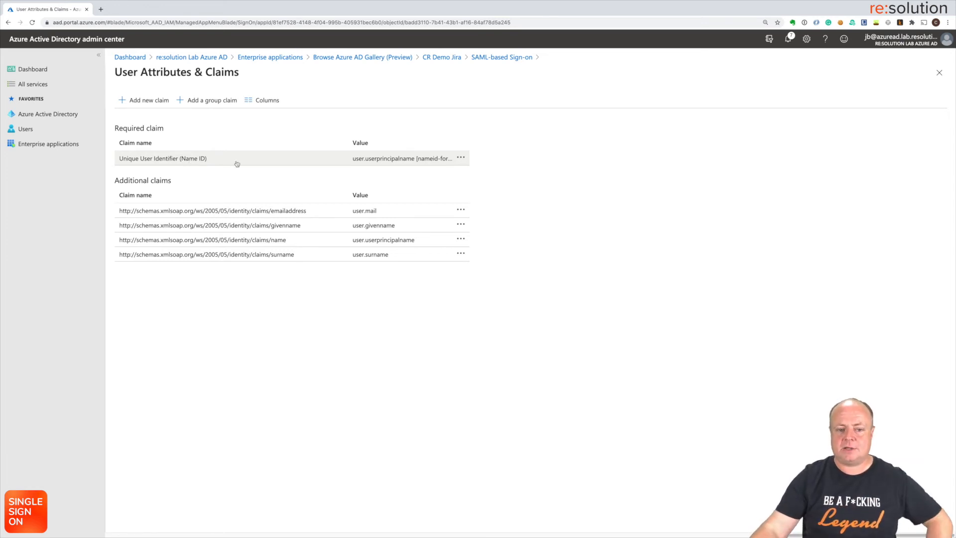
{"action": "left_click", "coordinate": [461, 158]}
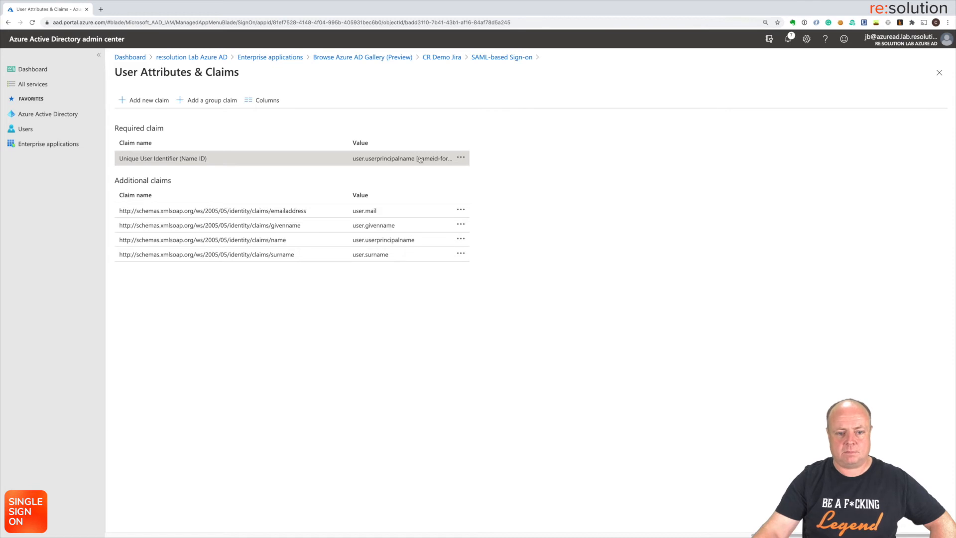
{"action": "double_click", "coordinate": [435, 159]}
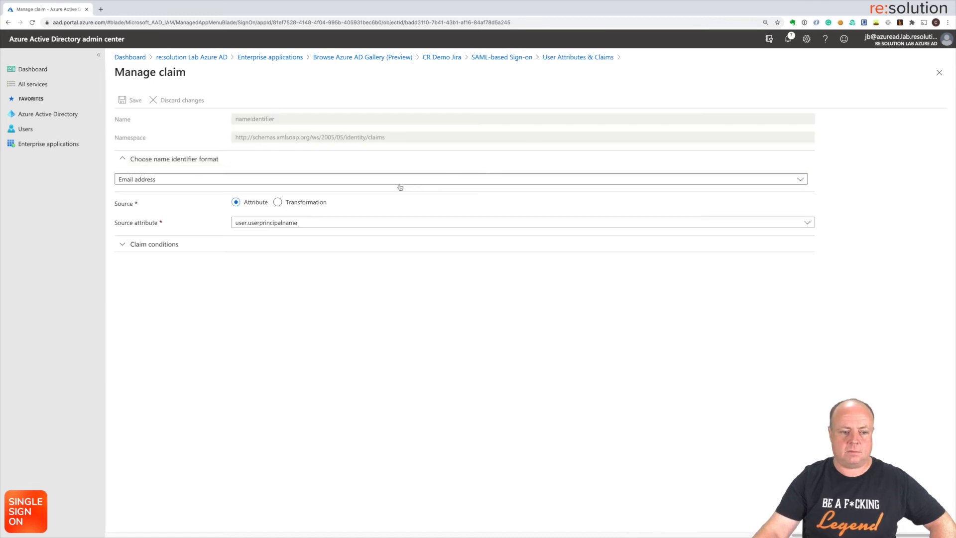
{"action": "left_click", "coordinate": [296, 226]}
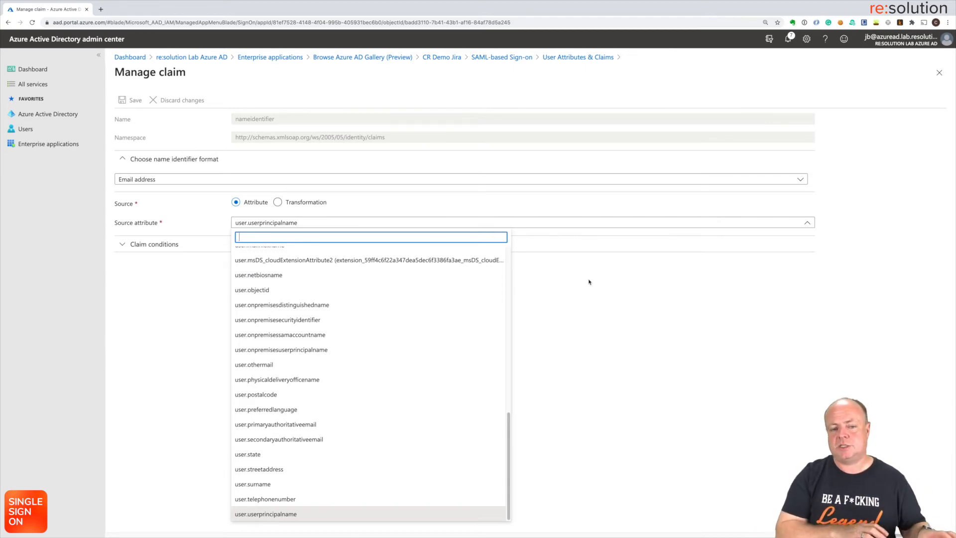
{"action": "left_click", "coordinate": [700, 301]}
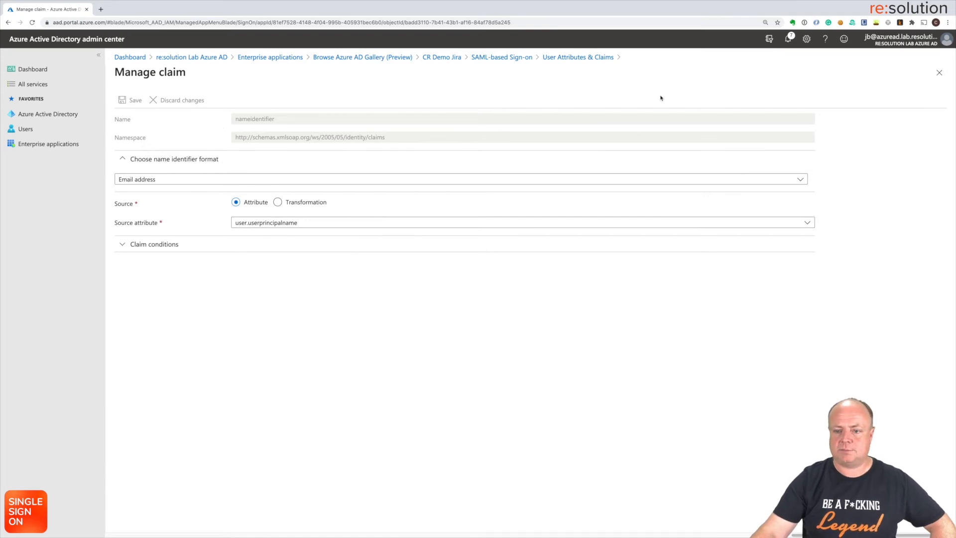
{"action": "left_click", "coordinate": [940, 72]}
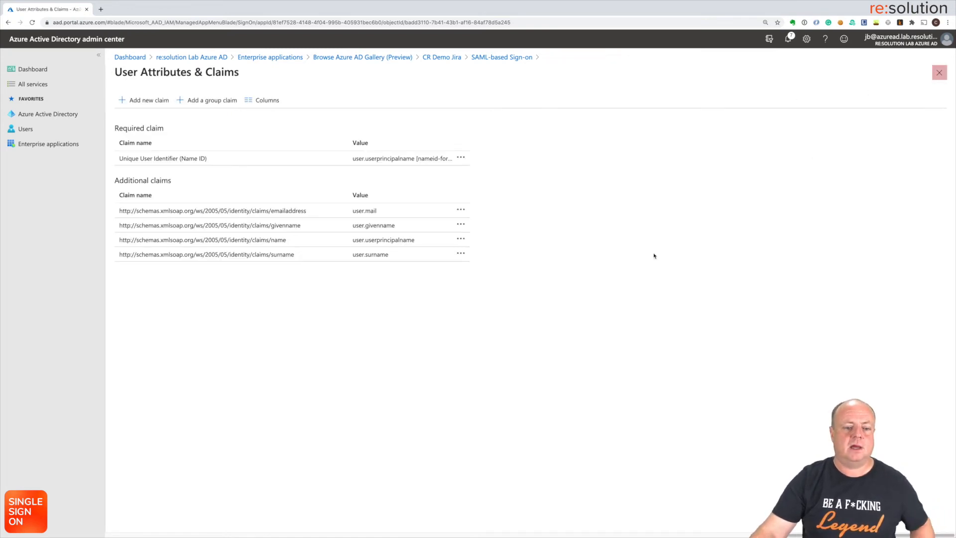
{"action": "left_click", "coordinate": [940, 73]}
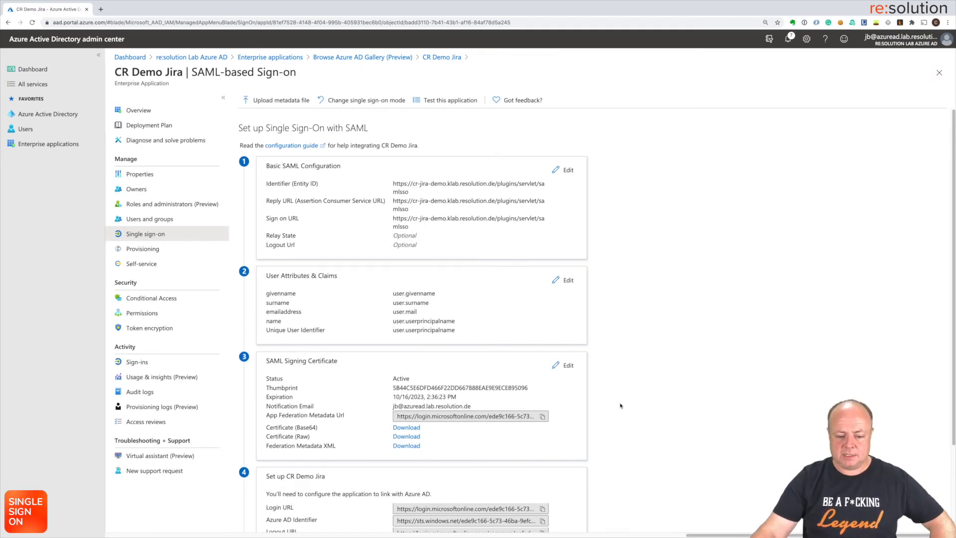
Step: Import Azure's App Federation Metadata Url into Jira's Metadata URL field
{"action": "left_click", "coordinate": [542, 417]}
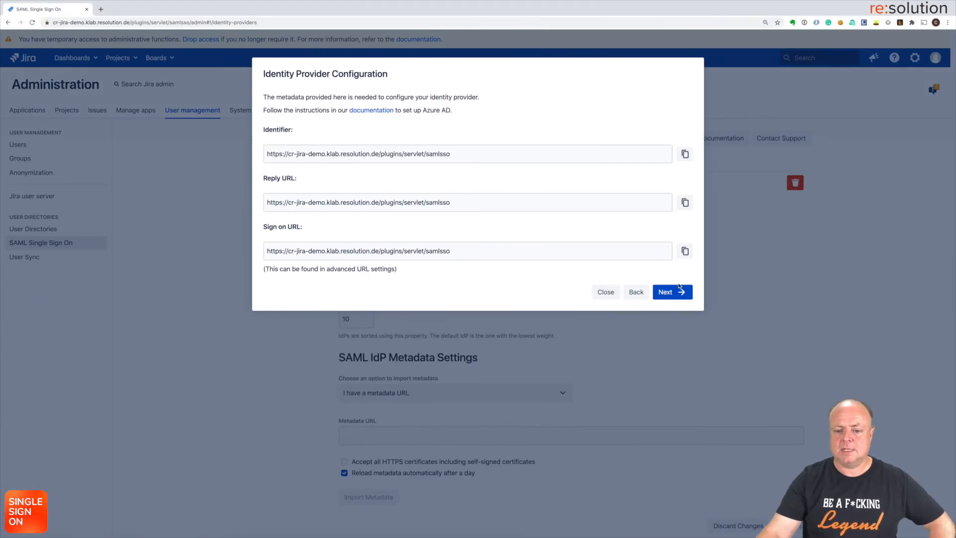
{"action": "left_click", "coordinate": [677, 292]}
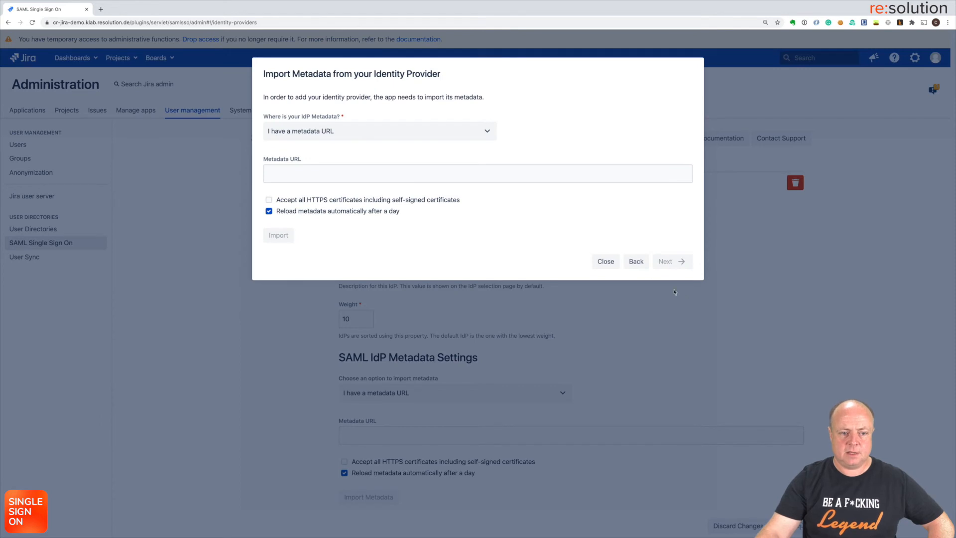
{"action": "left_click", "coordinate": [334, 170]}
{"action": "key", "text": "super+v"}
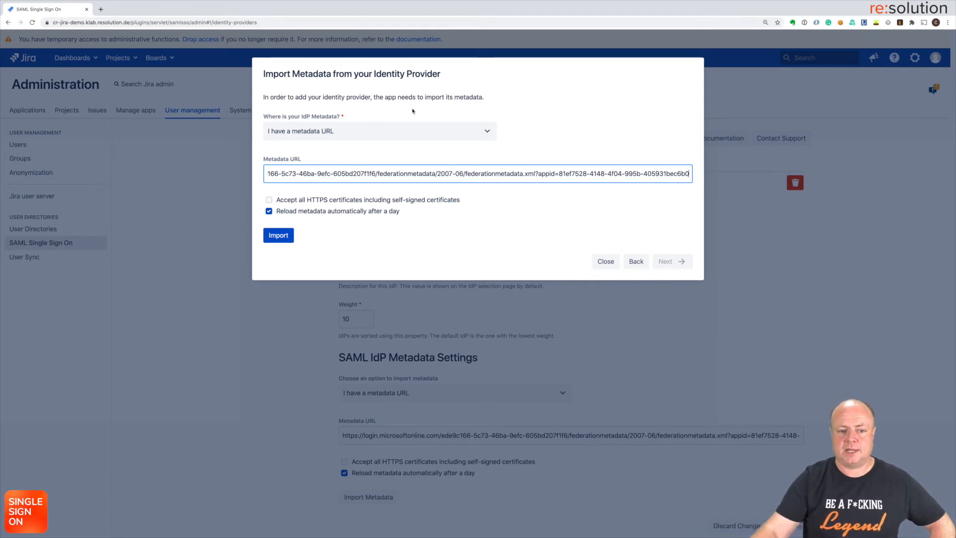
{"action": "left_click", "coordinate": [481, 131]}
{"action": "left_click", "coordinate": [481, 131]}
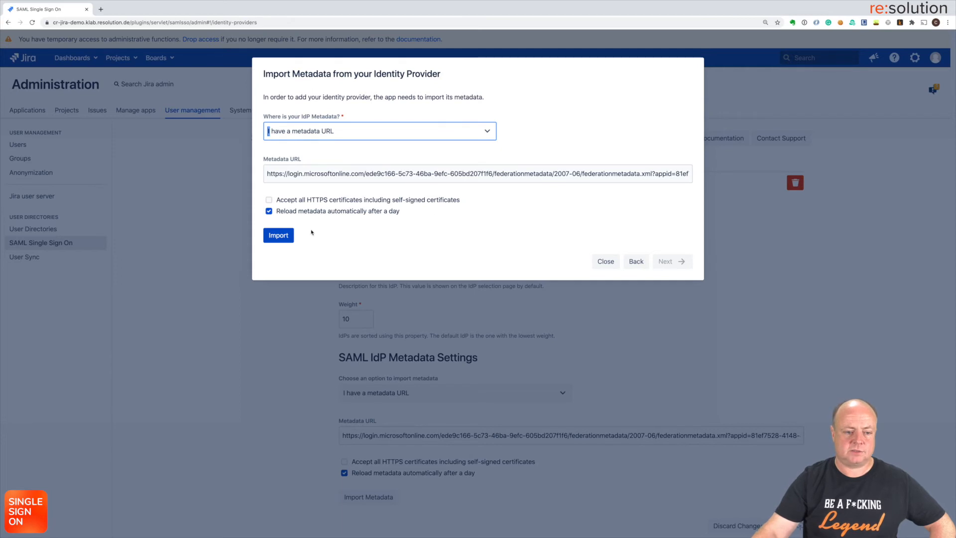
{"action": "left_click", "coordinate": [277, 240]}
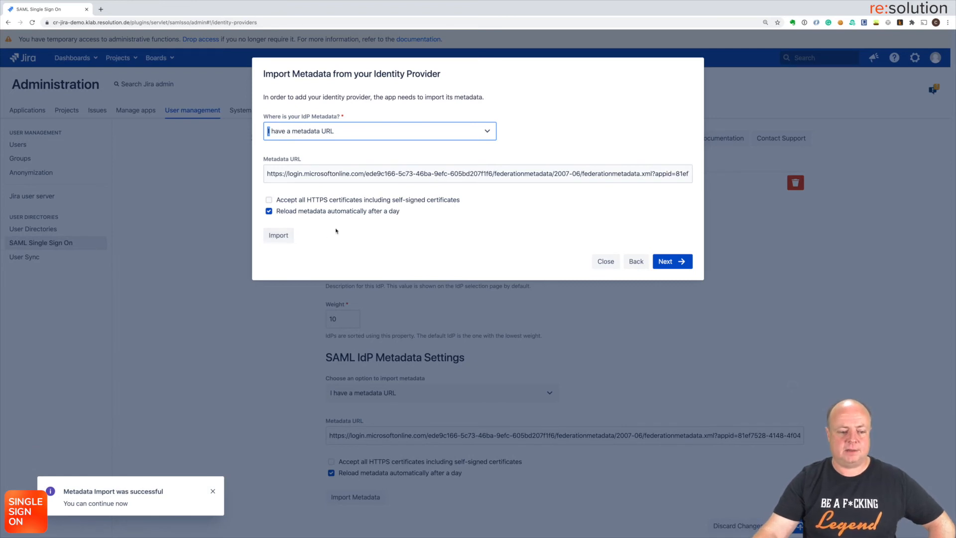
Step: Keep NameID as the user ID attribute and continue to User Creation and Update
{"action": "left_click", "coordinate": [671, 262]}
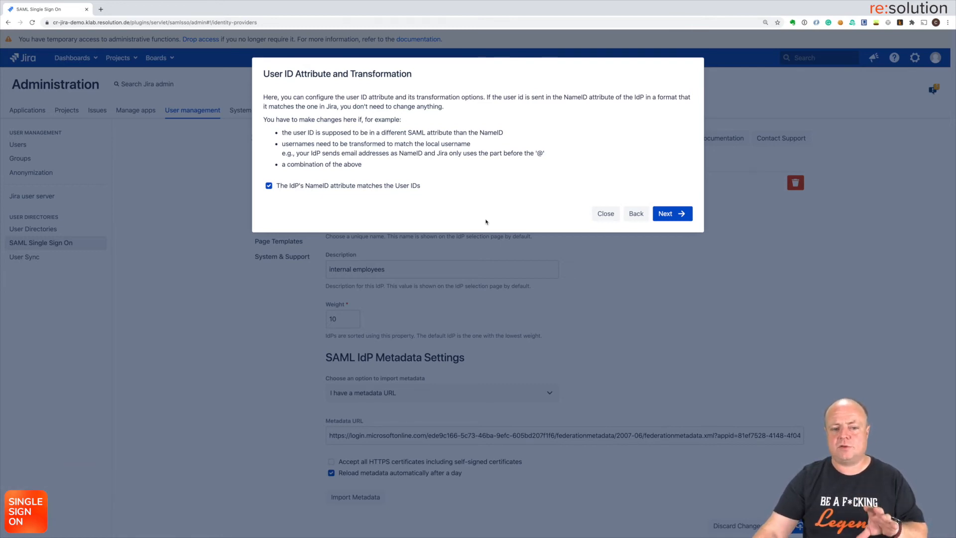
{"action": "left_click", "coordinate": [268, 186]}
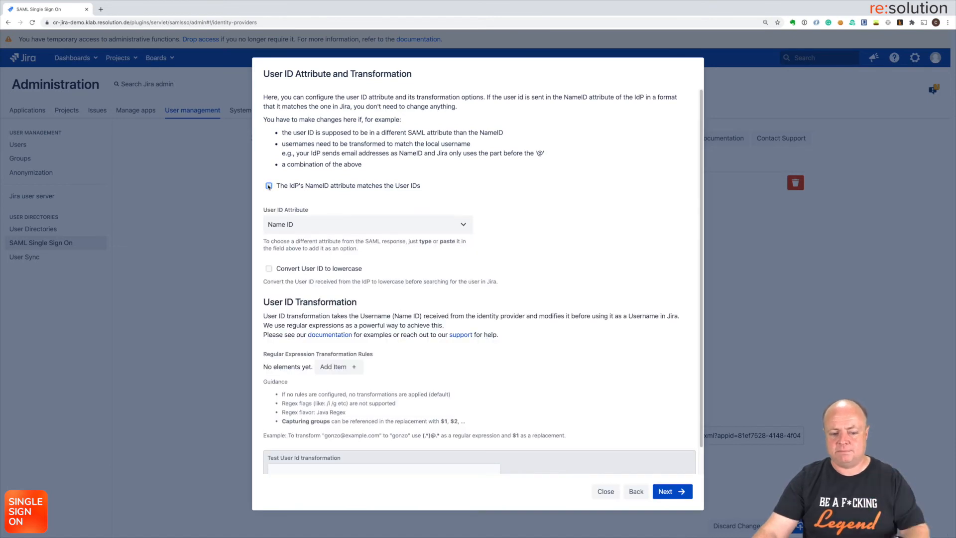
{"action": "left_click", "coordinate": [269, 186]}
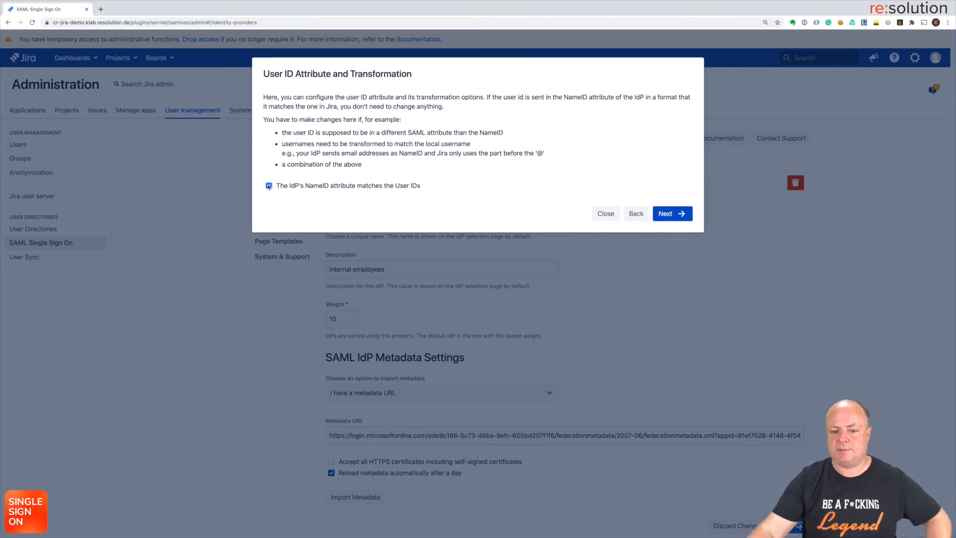
{"action": "left_click", "coordinate": [672, 214]}
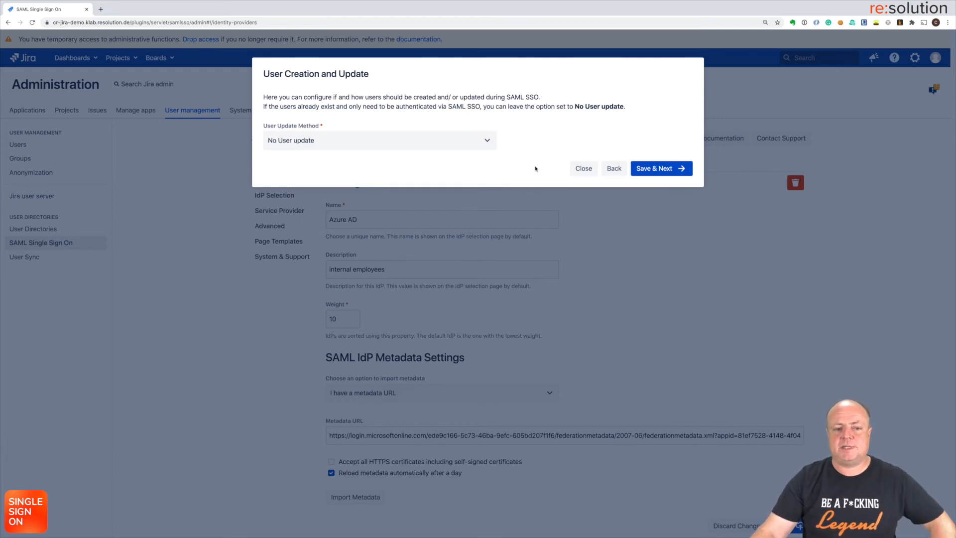
Step: Set User Update Method to 'Update with UserSync connector' with the 'Azure AD' connector
{"action": "left_click", "coordinate": [488, 142]}
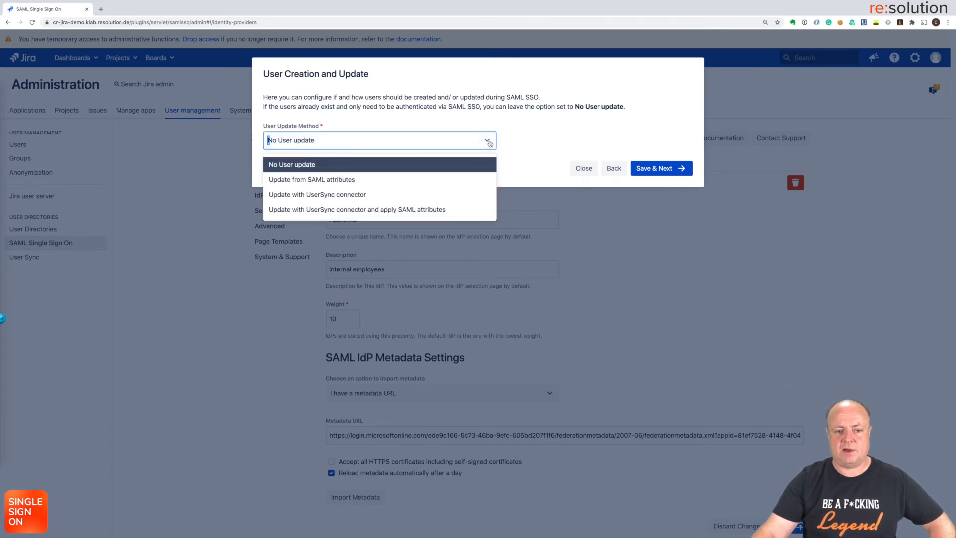
{"action": "left_click", "coordinate": [414, 199]}
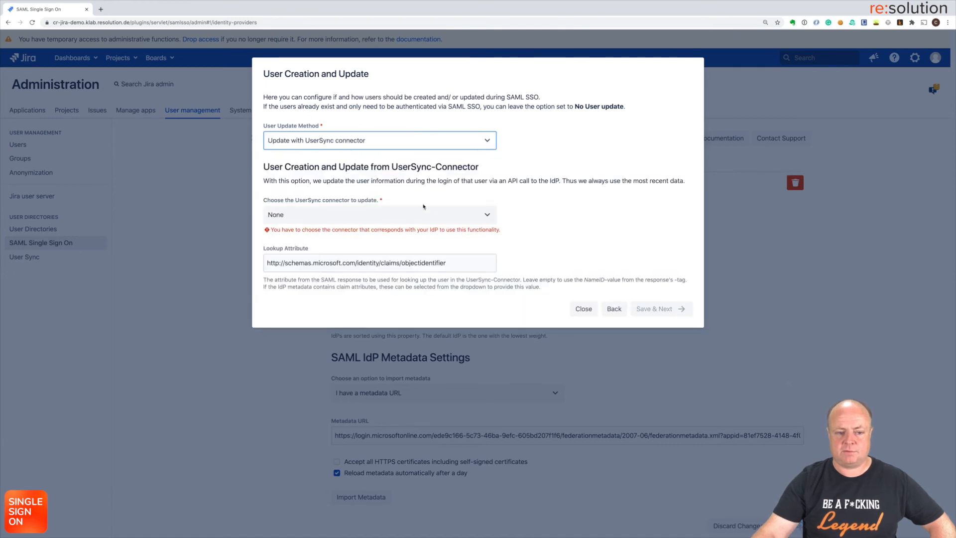
{"action": "left_click", "coordinate": [486, 215]}
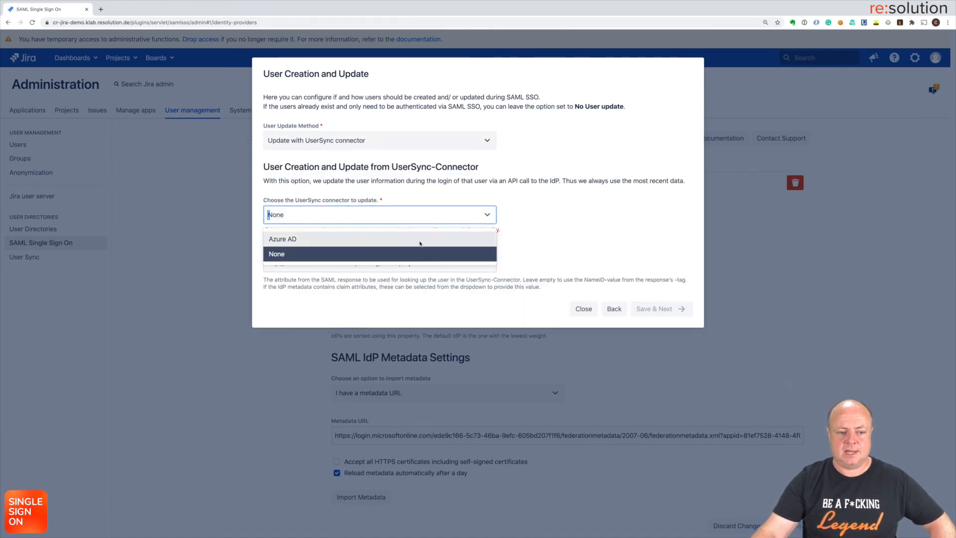
{"action": "left_click", "coordinate": [412, 241]}
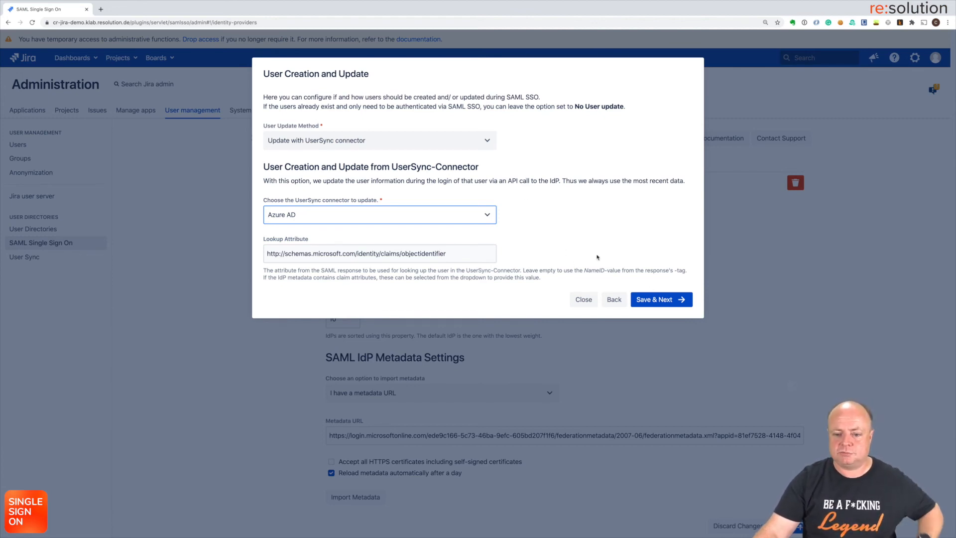
Step: Save the identity provider, generate a test tracker link, and copy it
{"action": "left_click", "coordinate": [652, 301]}
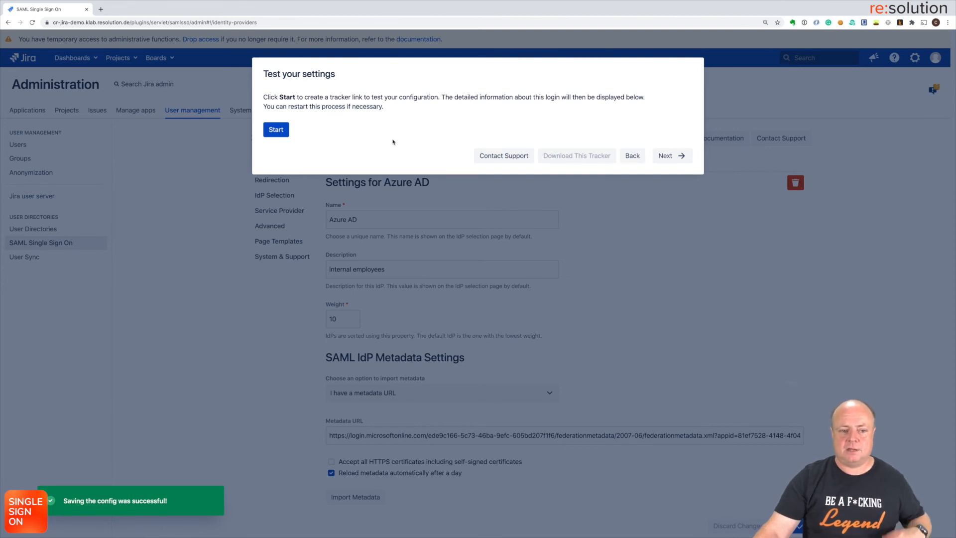
{"action": "left_click", "coordinate": [277, 131]}
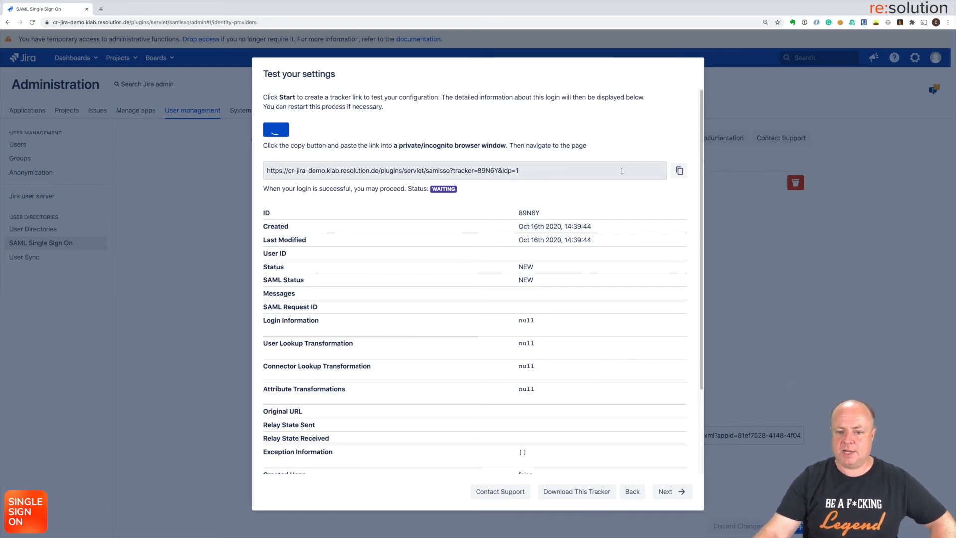
{"action": "left_click", "coordinate": [679, 172]}
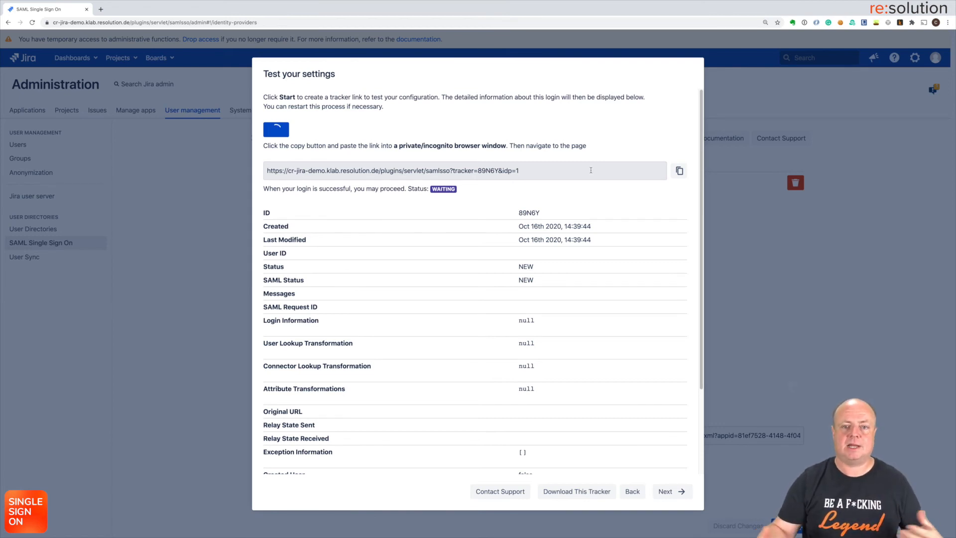
Step: Launch a new Safari private browsing window from the app launcher
{"action": "key", "text": "alt+space"}
{"action": "type", "text": "crt"}
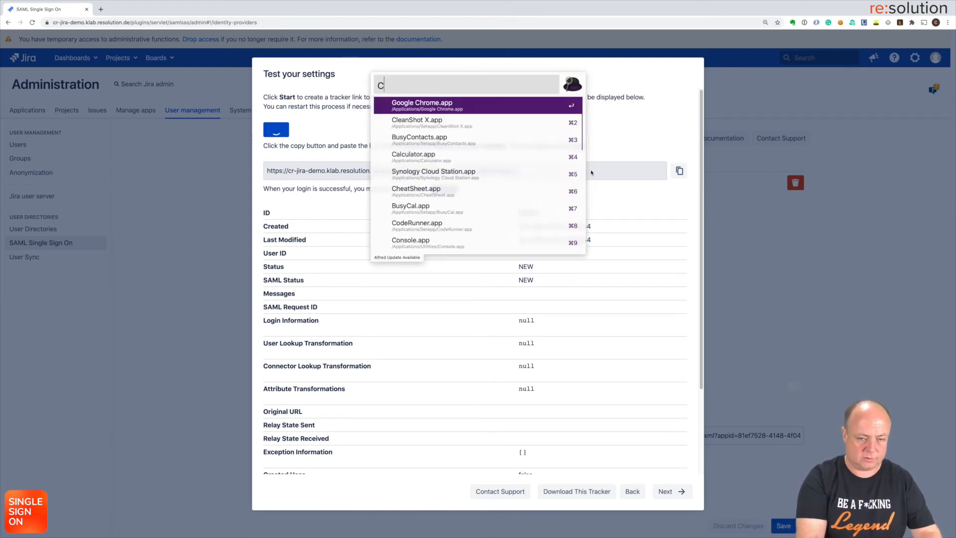
{"action": "key", "text": "BackSpace"}
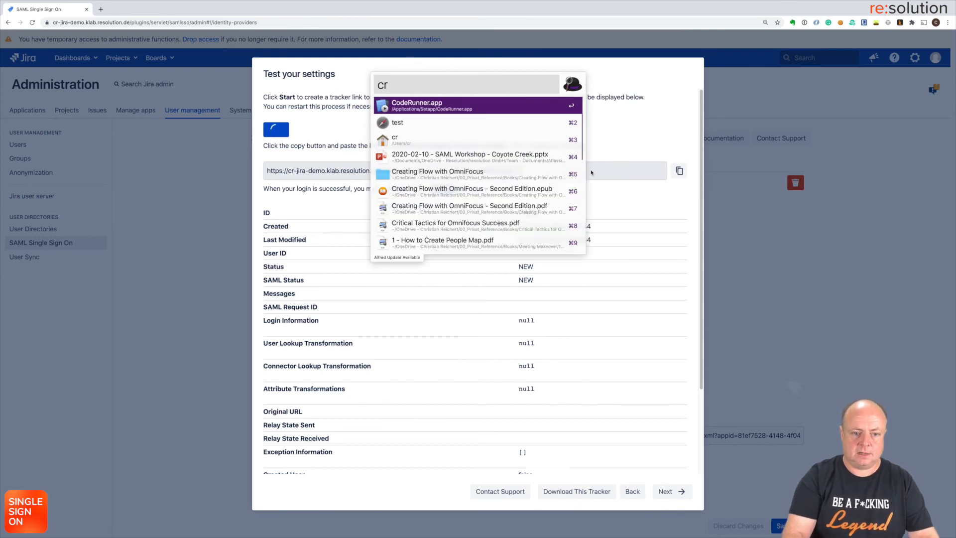
{"action": "key", "text": "Down"}
{"action": "key", "text": "Return"}
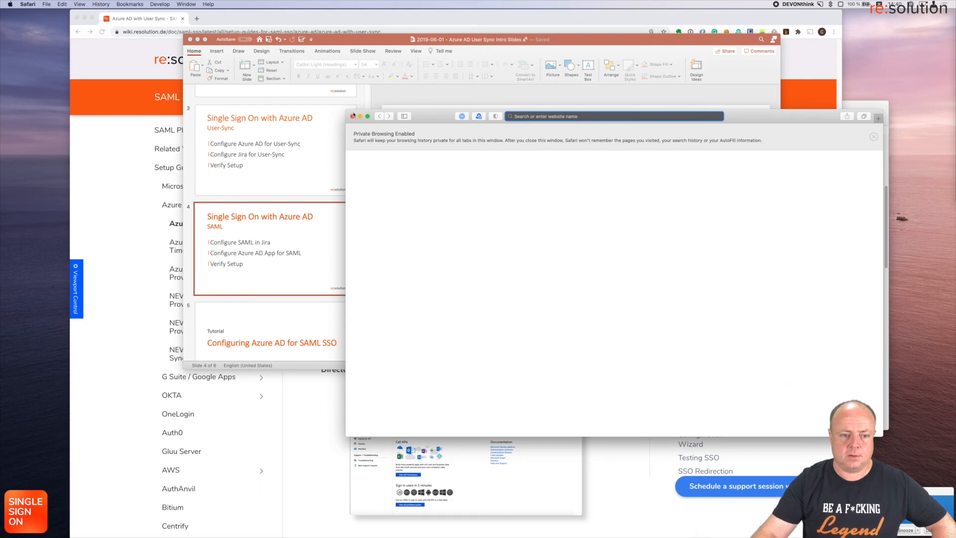
Step: Maximize the private window and load the copied tracker link
{"action": "left_click", "coordinate": [368, 117]}
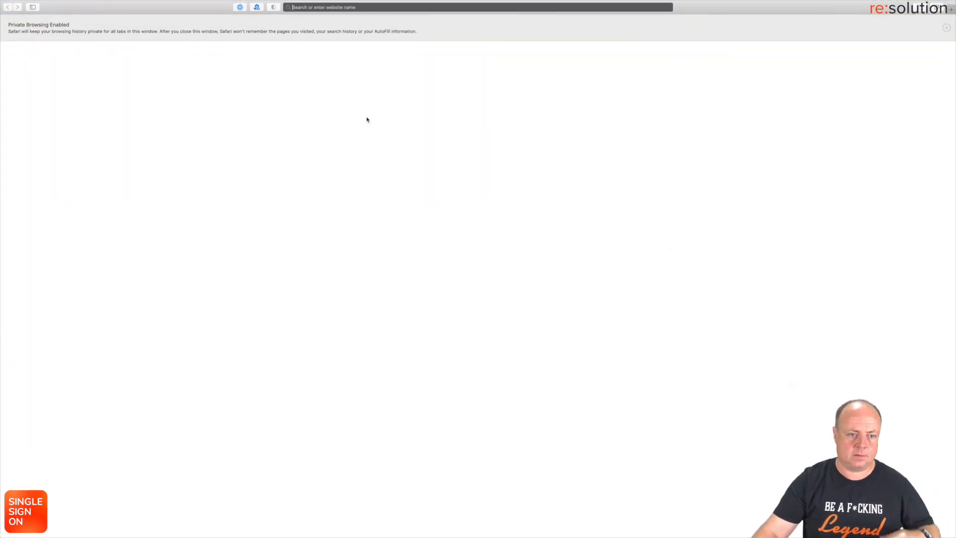
{"action": "key", "text": "super+v"}
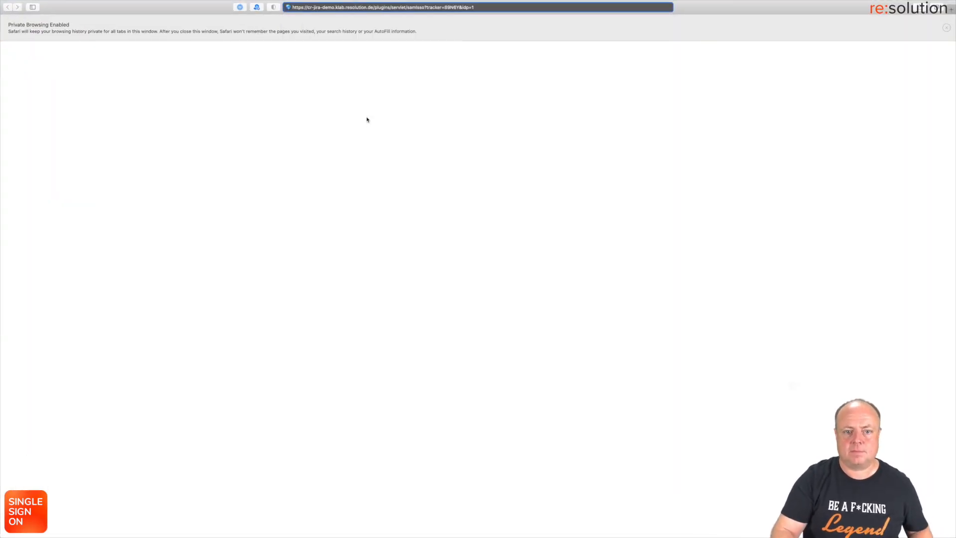
{"action": "key", "text": "Return"}
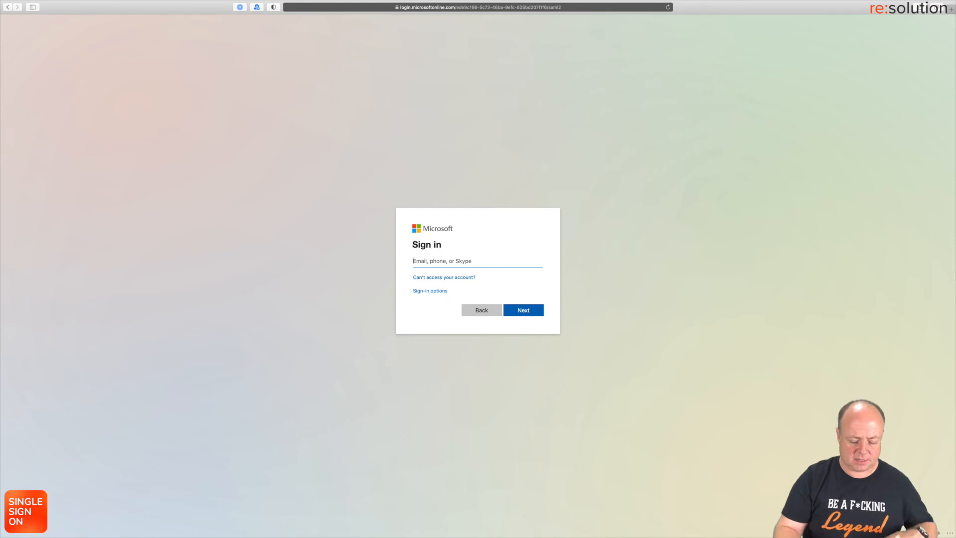
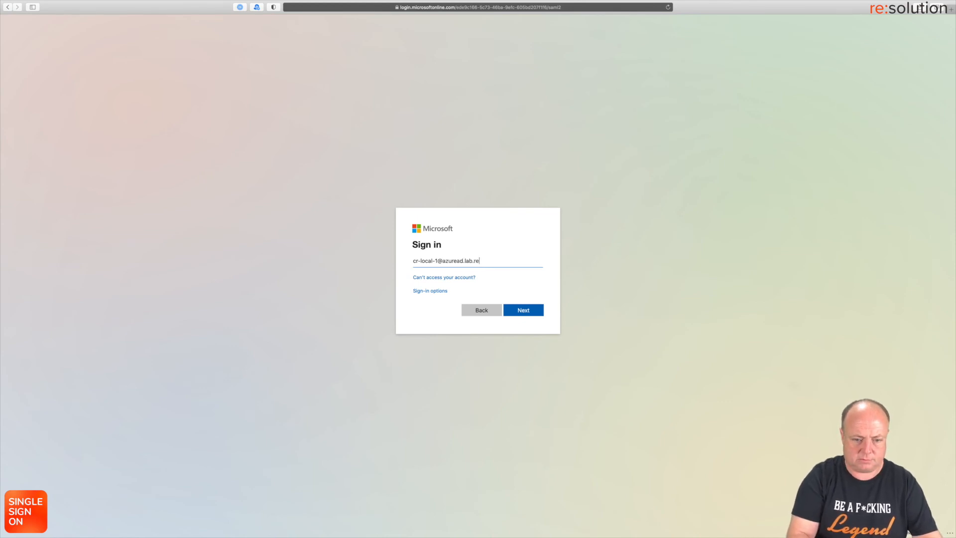
Step: Sign in with the Azure AD account e-mail and password, declining password saving and staying signed in
{"action": "key", "text": "Return"}
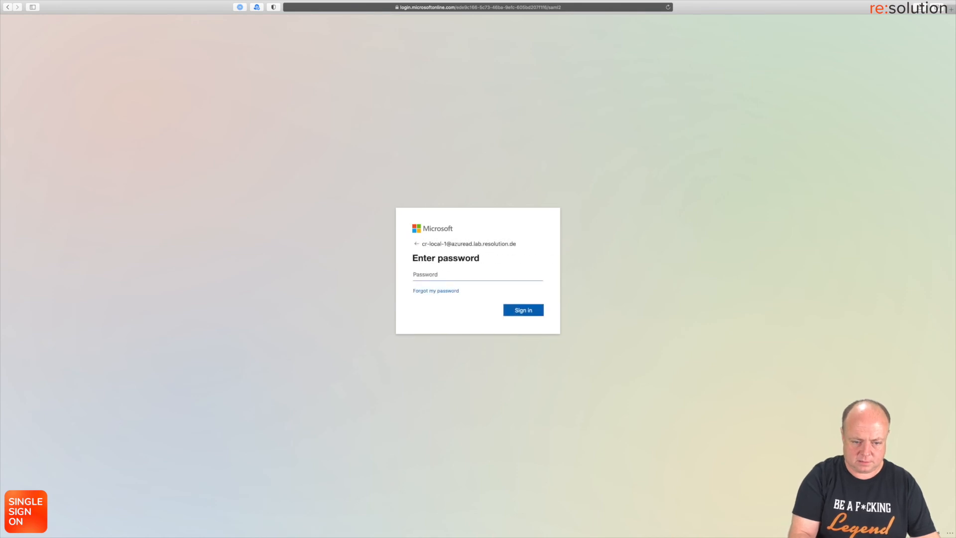
{"action": "type", "text": "*********"}
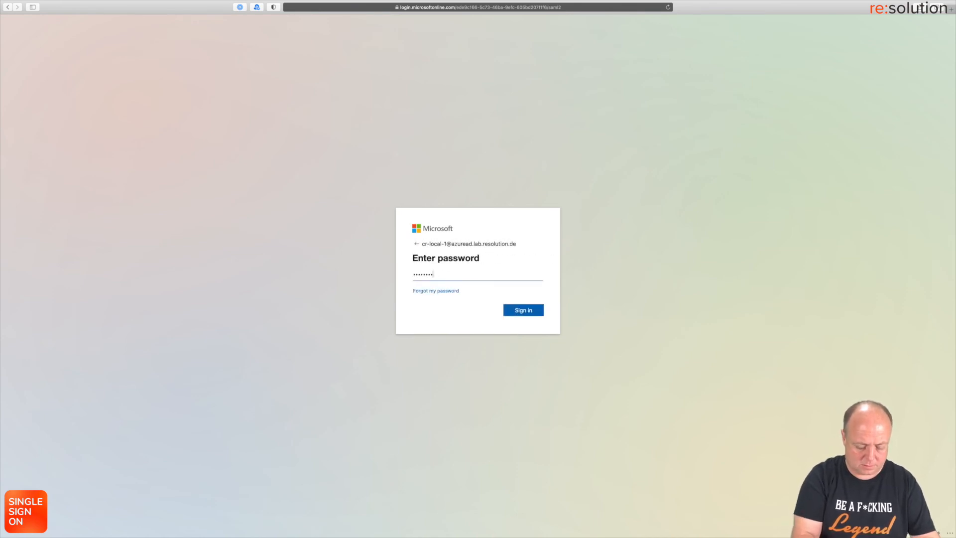
{"action": "key", "text": "Return"}
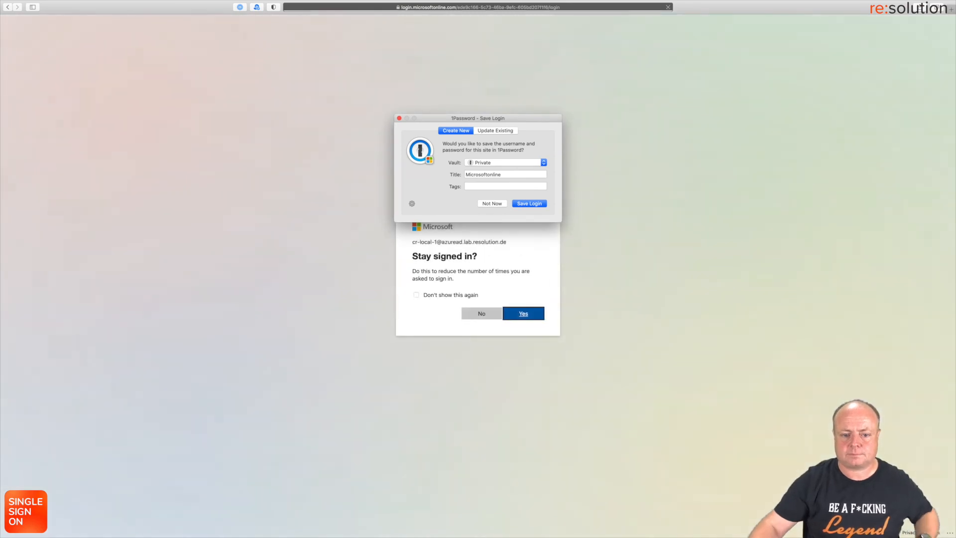
{"action": "left_click", "coordinate": [489, 204]}
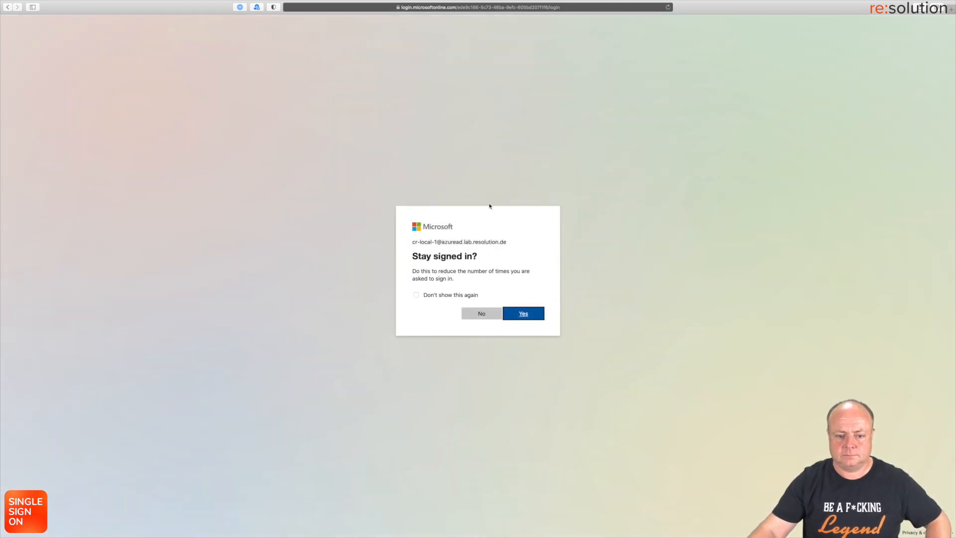
{"action": "left_click", "coordinate": [486, 316]}
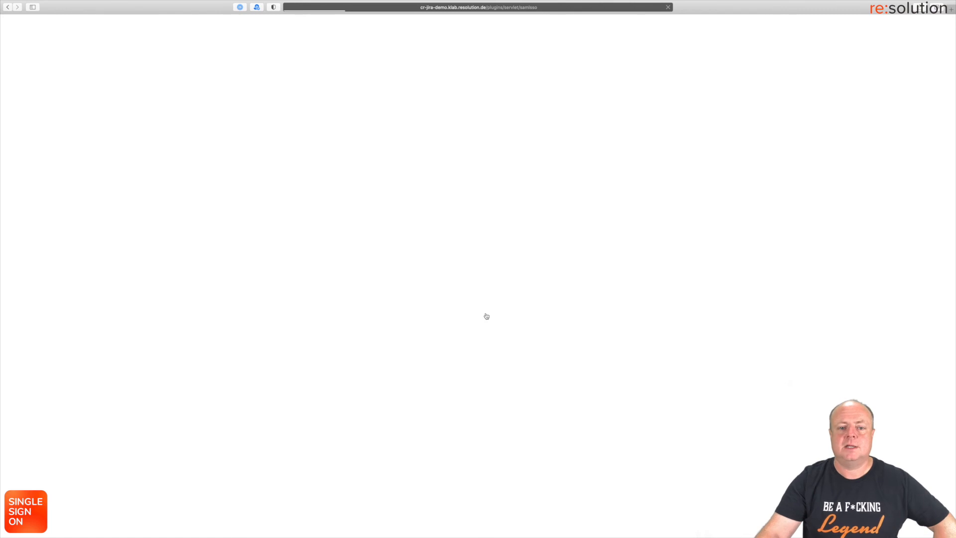
{"action": "key", "text": "ctrl+Right"}
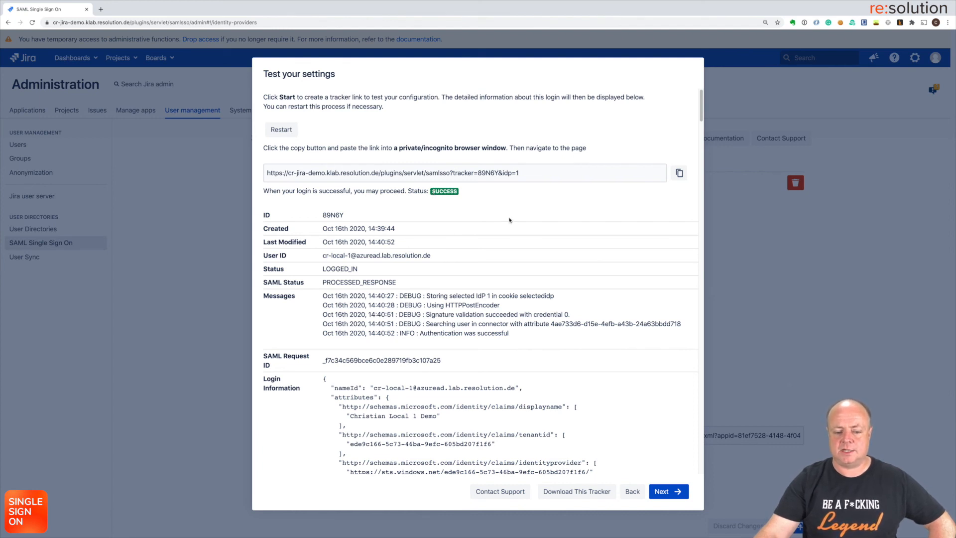
Step: Scroll through the test results to the message log ending in 'Authentication was successful'
{"action": "scroll", "coordinate": [509, 219], "scroll_direction": "down", "scroll_amount": 5}
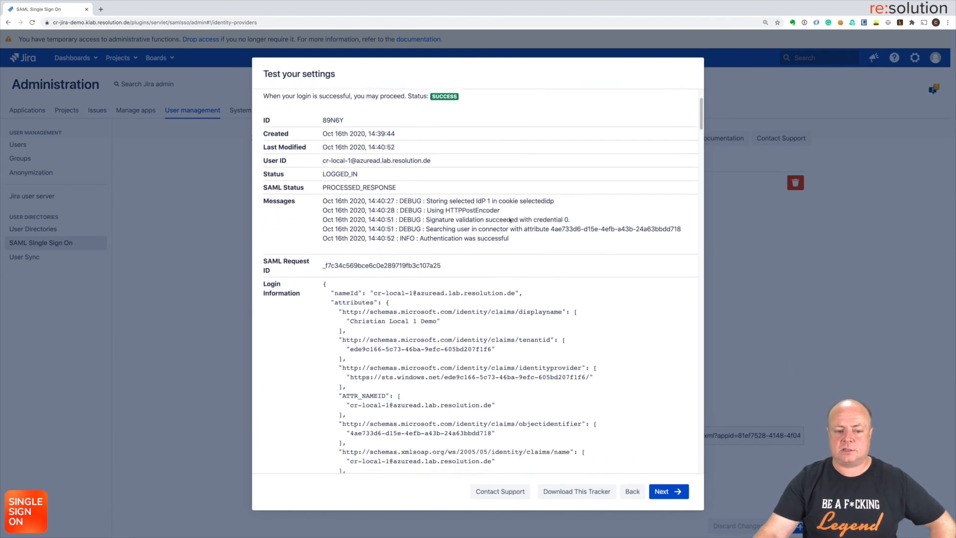
{"action": "scroll", "coordinate": [509, 218], "scroll_direction": "down", "scroll_amount": 1}
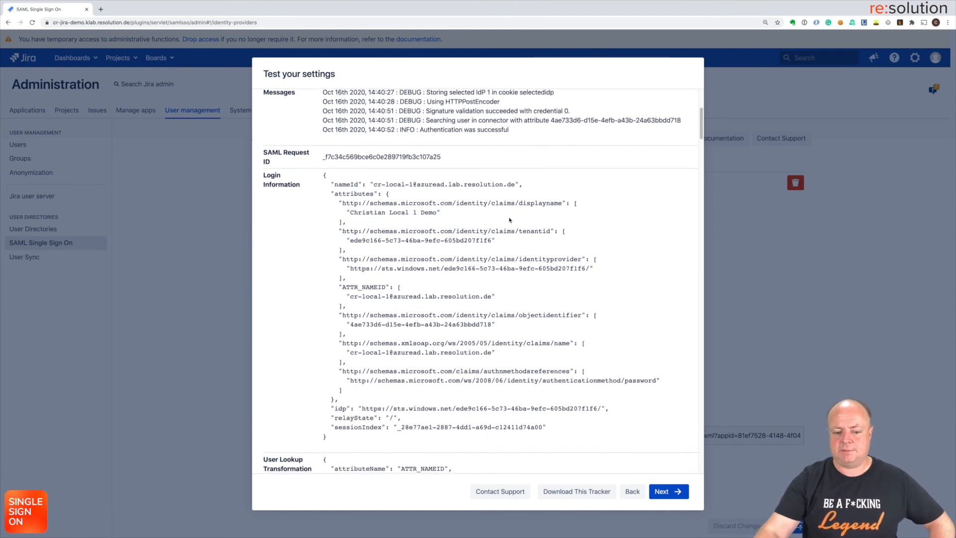
{"action": "scroll", "coordinate": [509, 220], "scroll_direction": "down", "scroll_amount": 8}
{"action": "scroll", "coordinate": [509, 220], "scroll_direction": "down", "scroll_amount": 12}
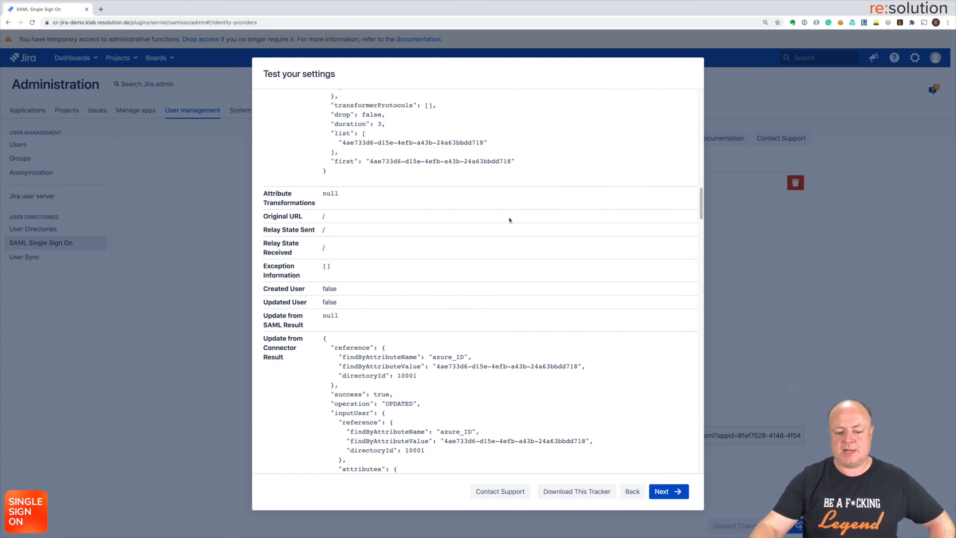
Step: Open the Contact Support form, close it without sending, and return to the top of the results
{"action": "left_click", "coordinate": [494, 493]}
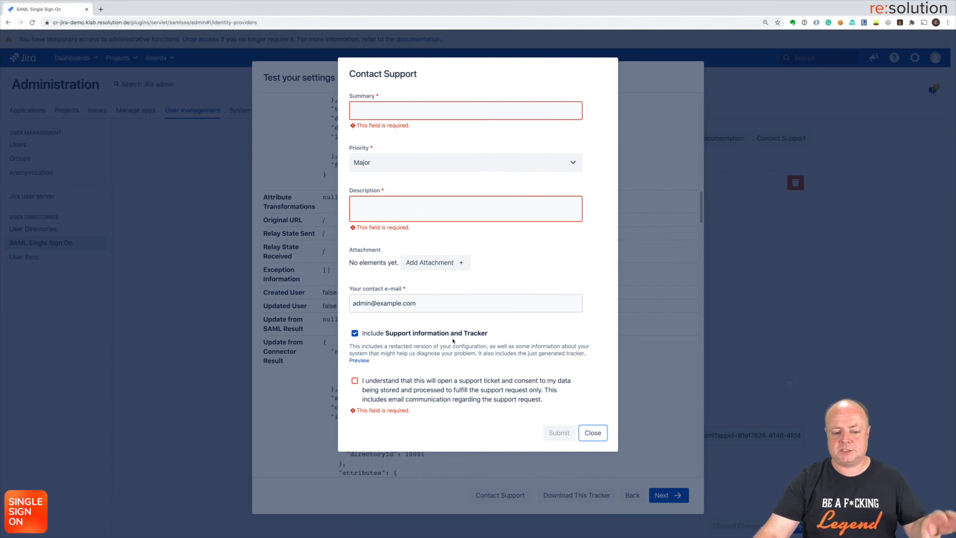
{"action": "left_click", "coordinate": [592, 433]}
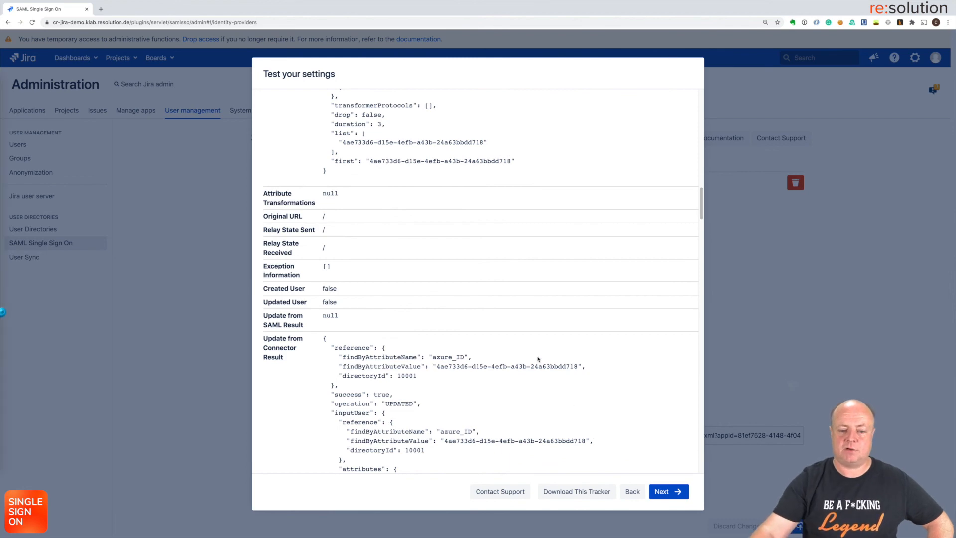
{"action": "scroll", "coordinate": [538, 359], "scroll_direction": "up", "scroll_amount": 6}
{"action": "scroll", "coordinate": [538, 359], "scroll_direction": "up", "scroll_amount": 10}
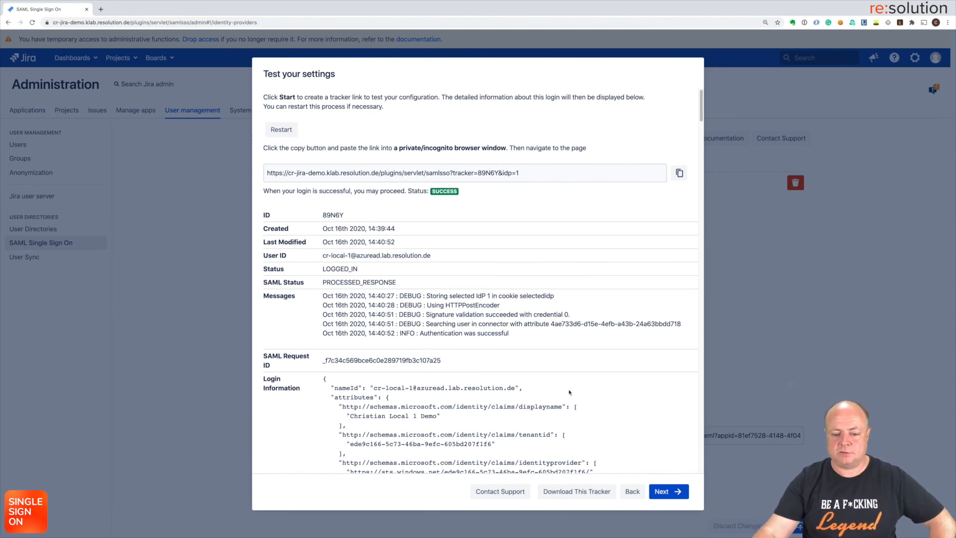
Step: Move on to the wizard's Redirection Options and save and close them, leaving SSO redirect off
{"action": "left_click", "coordinate": [660, 492]}
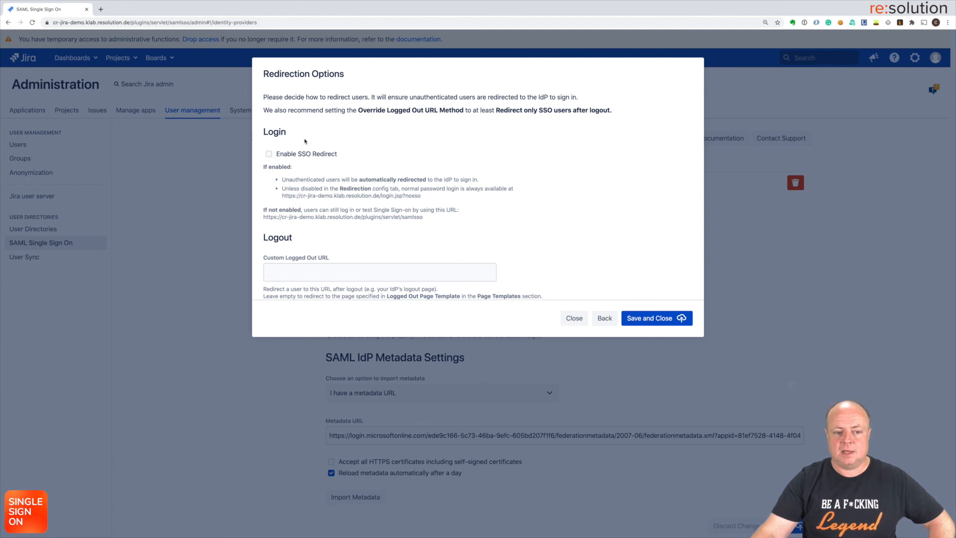
{"action": "left_click", "coordinate": [269, 155]}
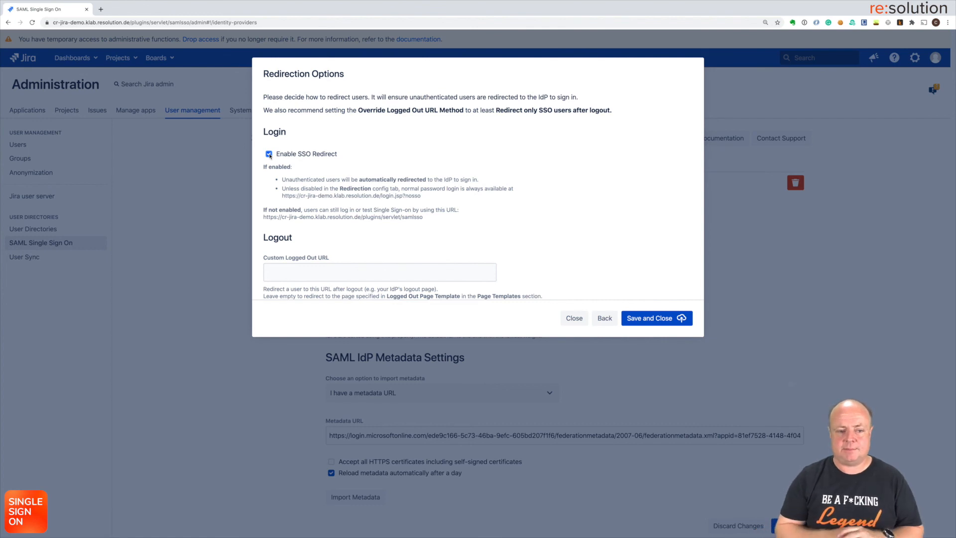
{"action": "left_click", "coordinate": [269, 155]}
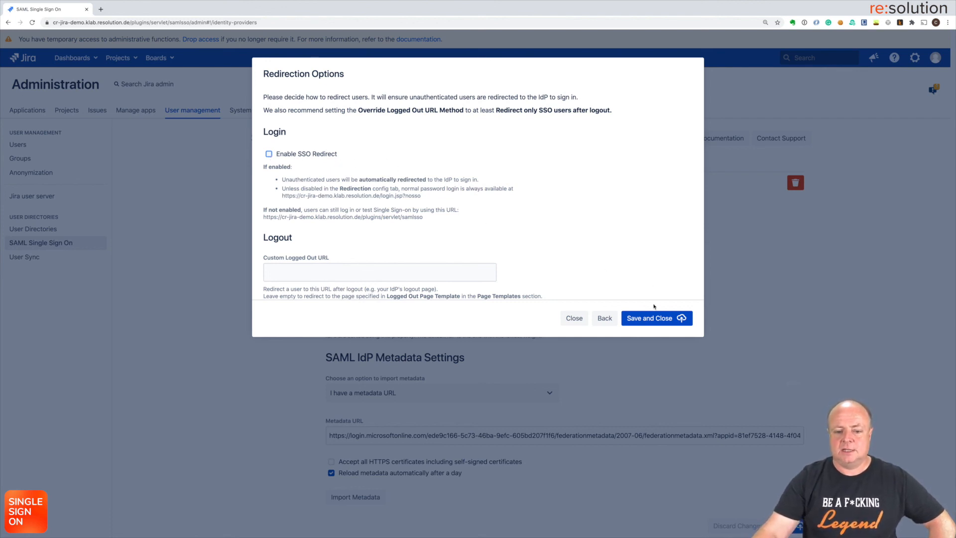
{"action": "left_click", "coordinate": [651, 319]}
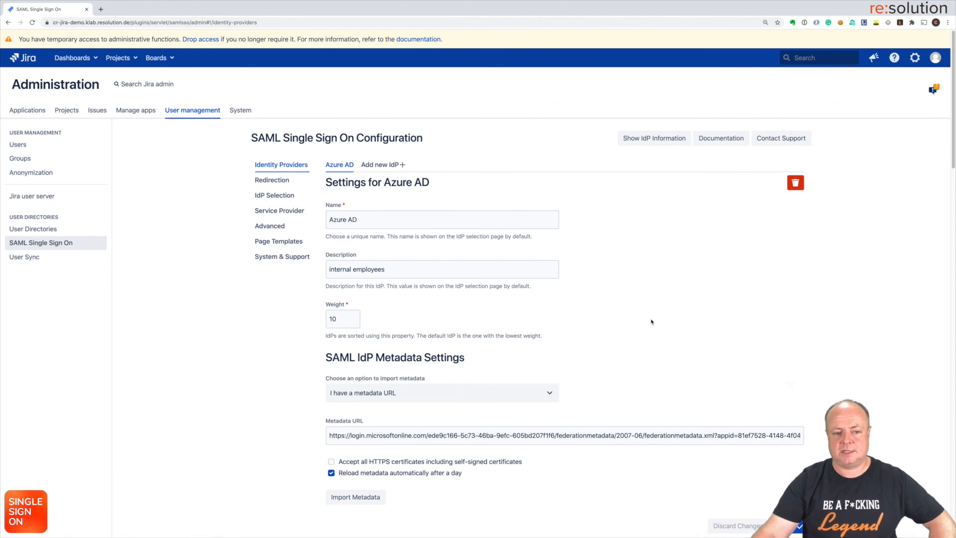
Step: On the Redirection settings, enable SSO Redirect and save the configuration
{"action": "left_click", "coordinate": [277, 180]}
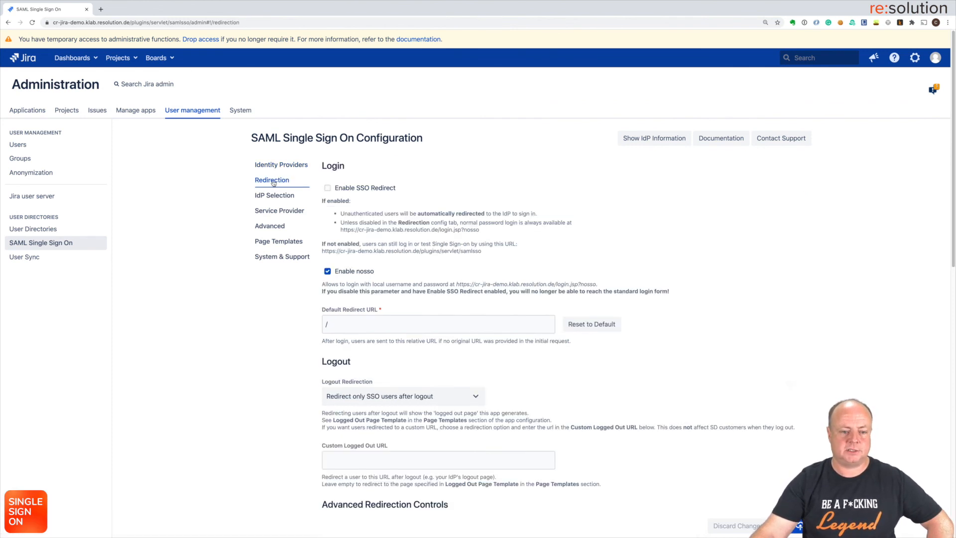
{"action": "left_click", "coordinate": [327, 188]}
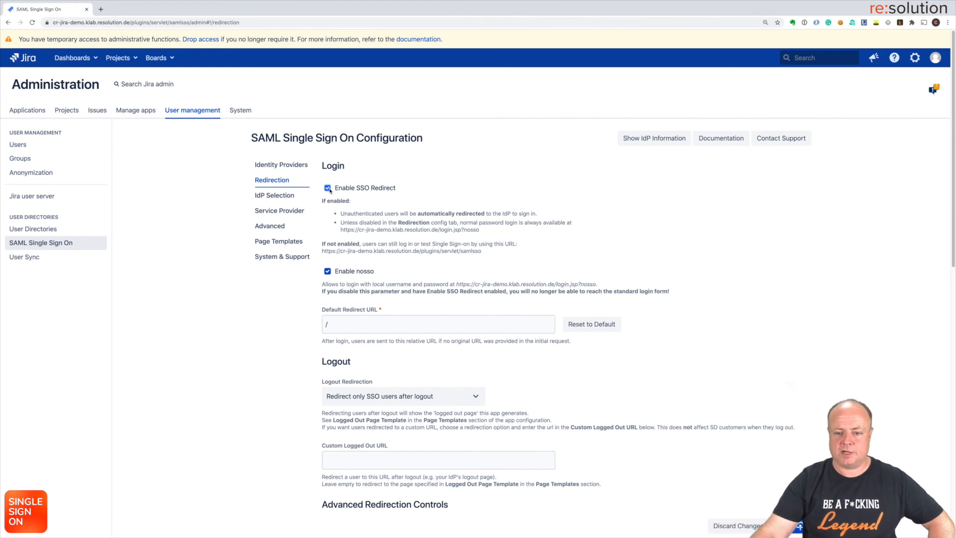
{"action": "left_click", "coordinate": [799, 527]}
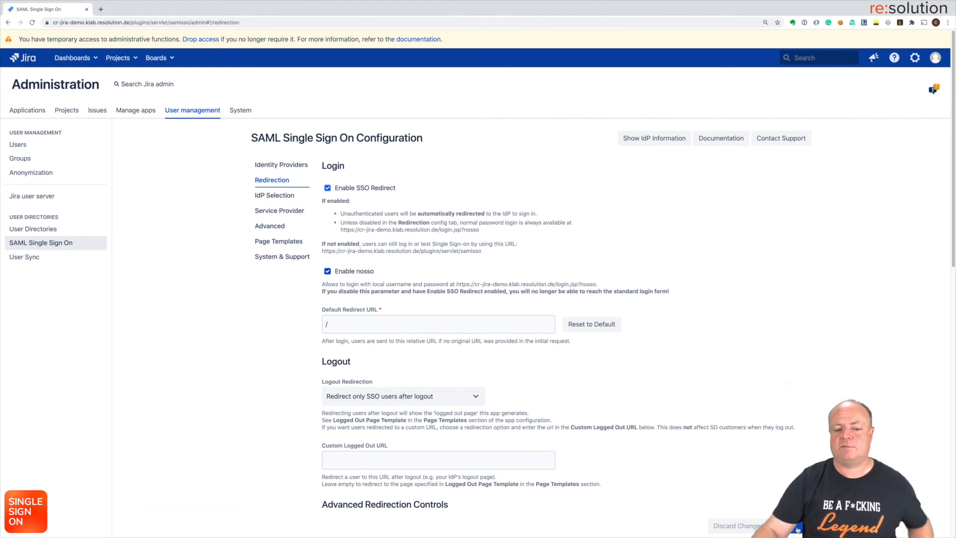